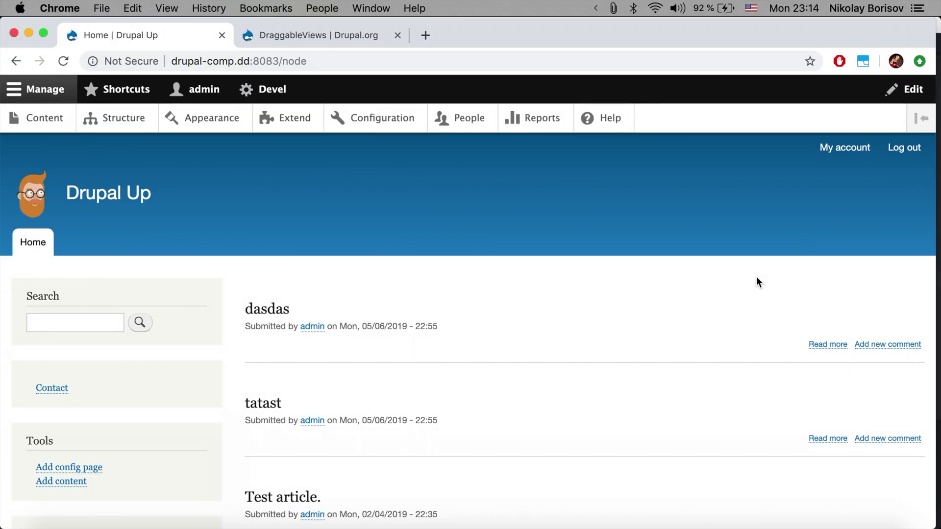
Step: Open the DraggableViews project page on Drupal.org and highlight the module's machine name in its address
{"action": "left_click", "coordinate": [324, 35]}
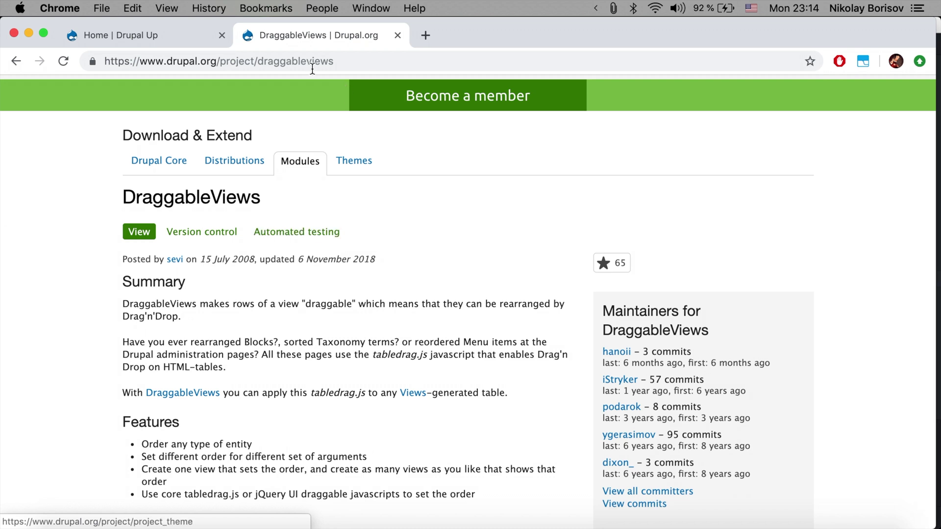
{"action": "double_click", "coordinate": [291, 60]}
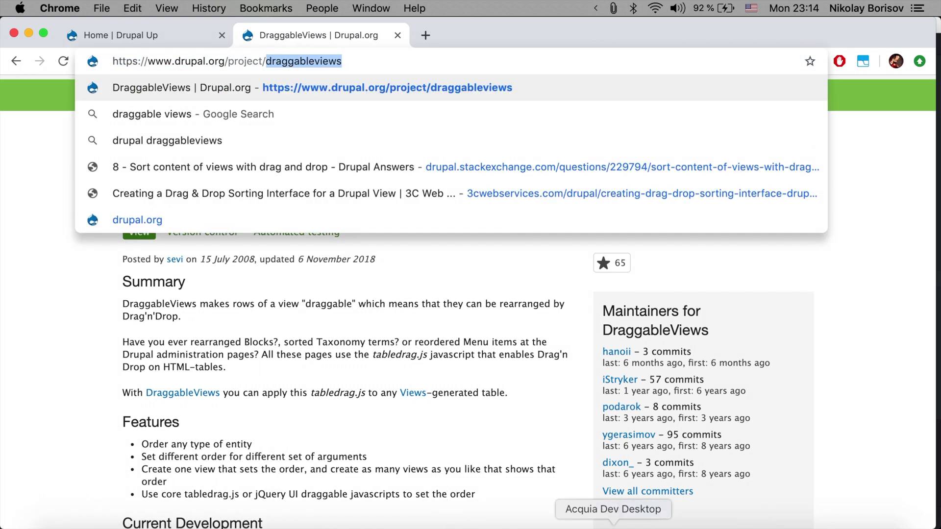
Step: Switch to Acquia Dev Desktop, open a terminal for the drupal_comp site, and widen it to the full screen
{"action": "left_click", "coordinate": [614, 527]}
{"action": "left_click", "coordinate": [757, 107]}
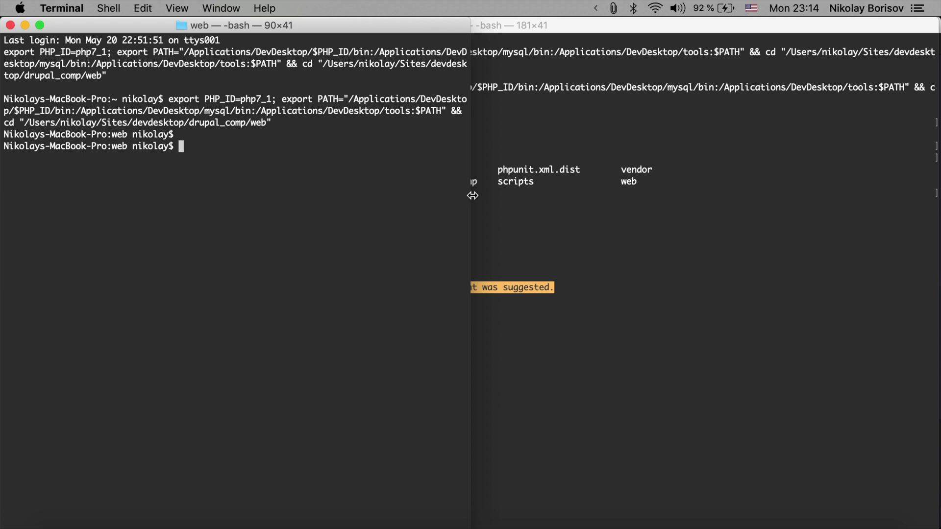
{"action": "double_click", "coordinate": [469, 197]}
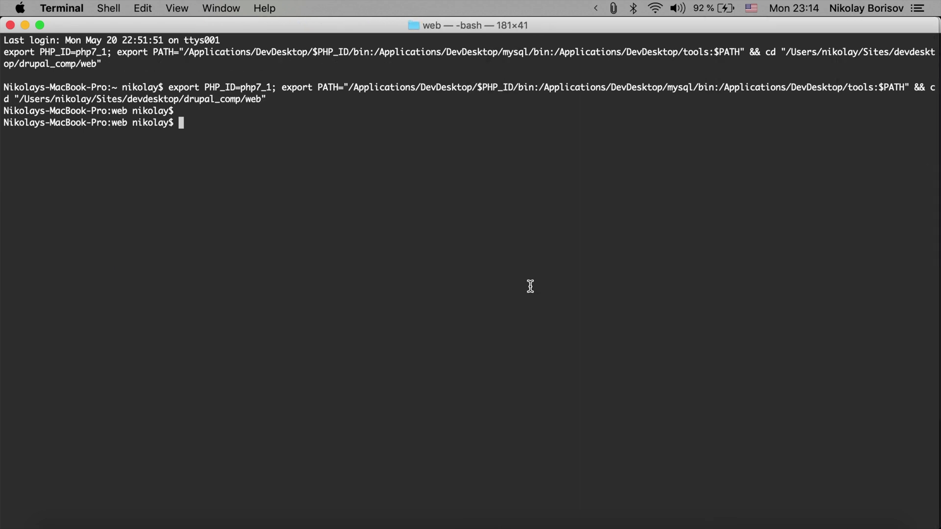
Step: List the web folder's contents, move up to the drupal_comp project root, and list its files
{"action": "type", "text": "ls"}
{"action": "key", "text": "Return"}
{"action": "type", "text": "cd .."}
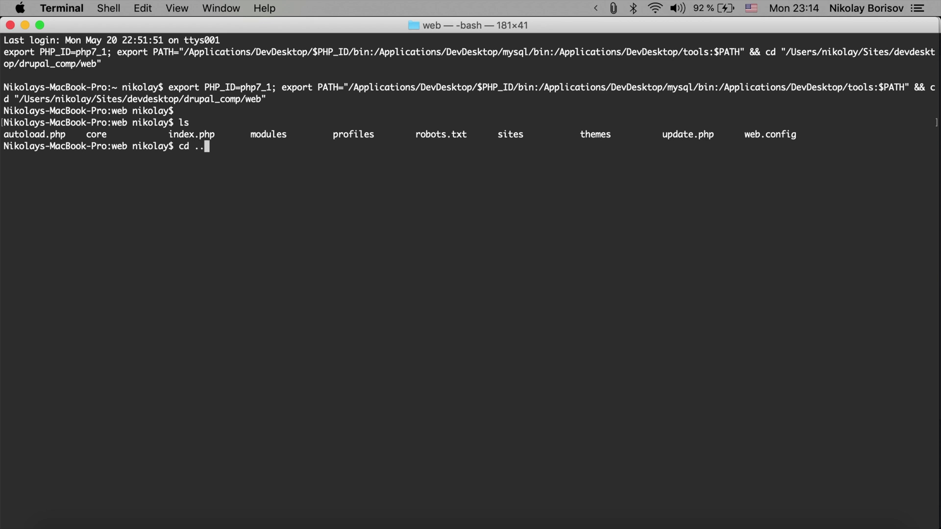
{"action": "key", "text": "Return"}
{"action": "type", "text": "ls"}
{"action": "key", "text": "Return"}
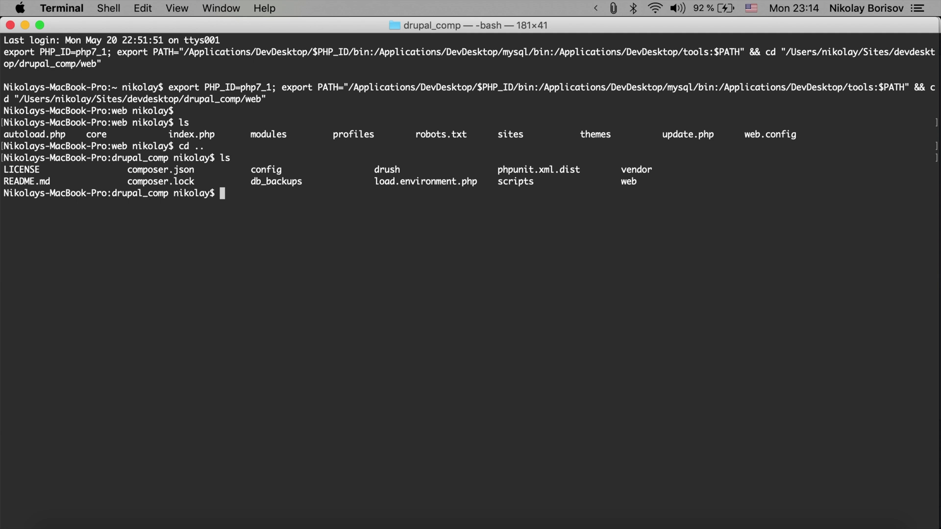
Step: Download the DraggableViews module by running composer require drupal/draggableviews
{"action": "type", "text": "composer require d"}
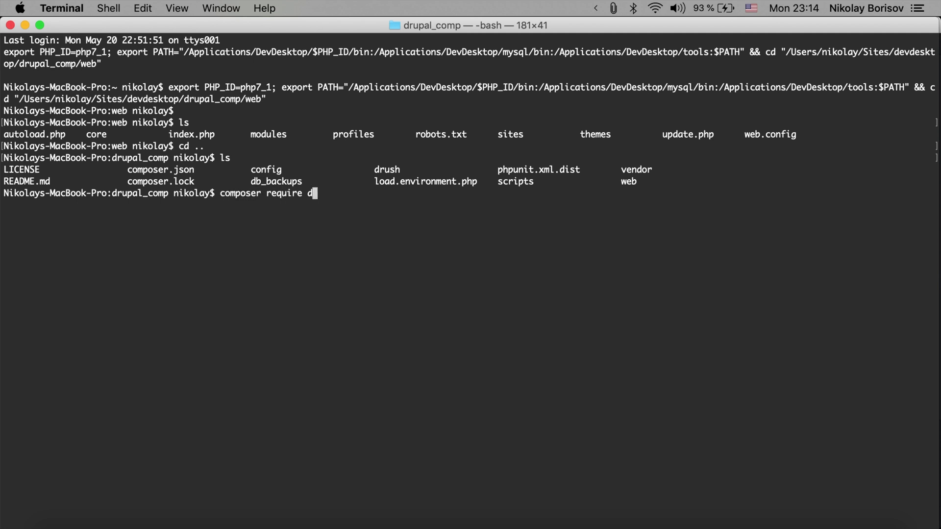
{"action": "type", "text": "rupal/draggableviews"}
{"action": "key", "text": "Return"}
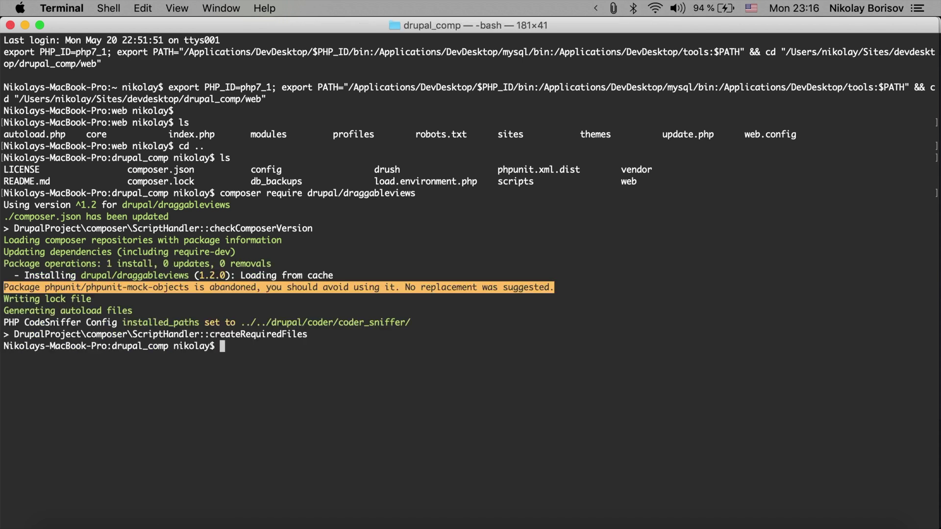
Step: Switch back to the Drupal site in Chrome, filter the modules by "draggable", and install DraggableViews
{"action": "left_click", "coordinate": [306, 524]}
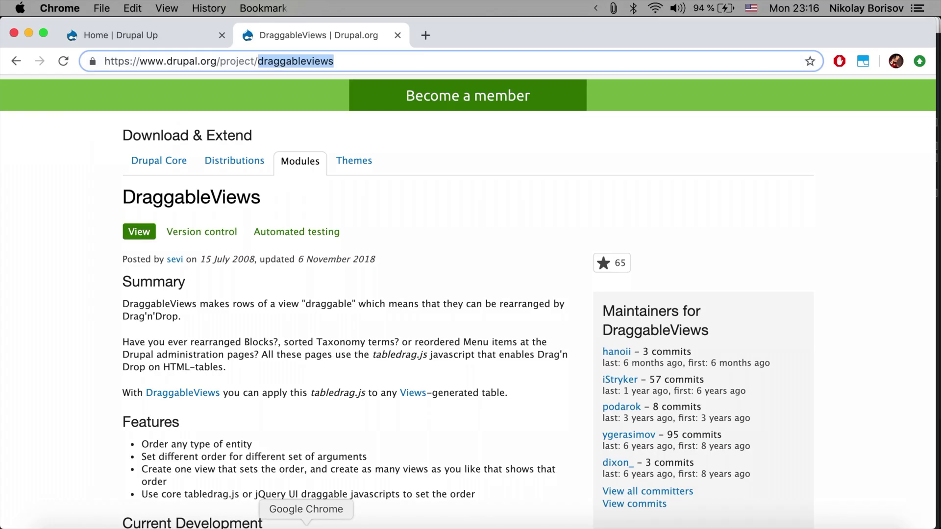
{"action": "left_click", "coordinate": [97, 33]}
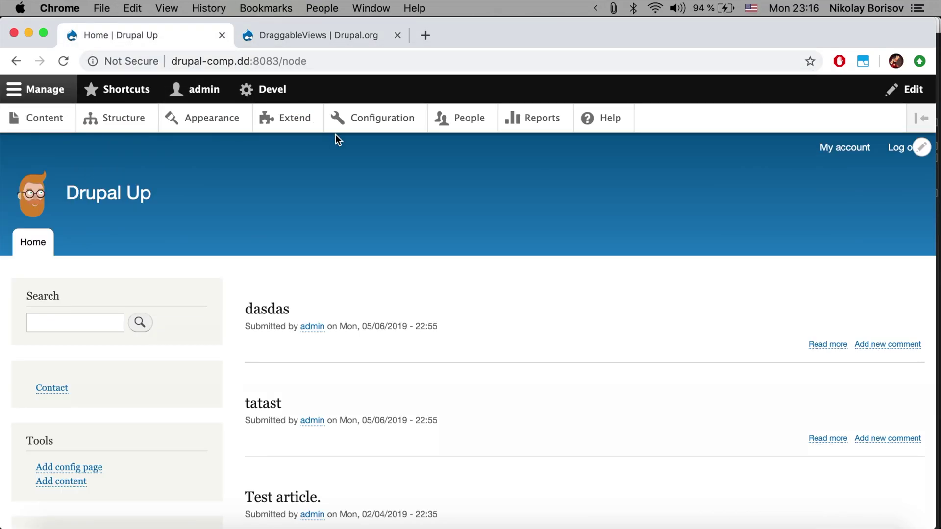
{"action": "left_click", "coordinate": [295, 119]}
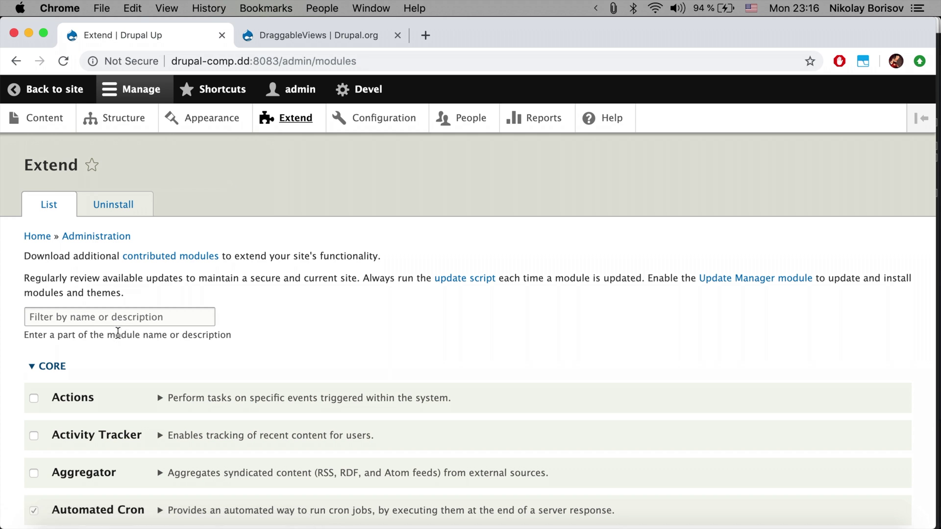
{"action": "left_click", "coordinate": [118, 317]}
{"action": "type", "text": "d"}
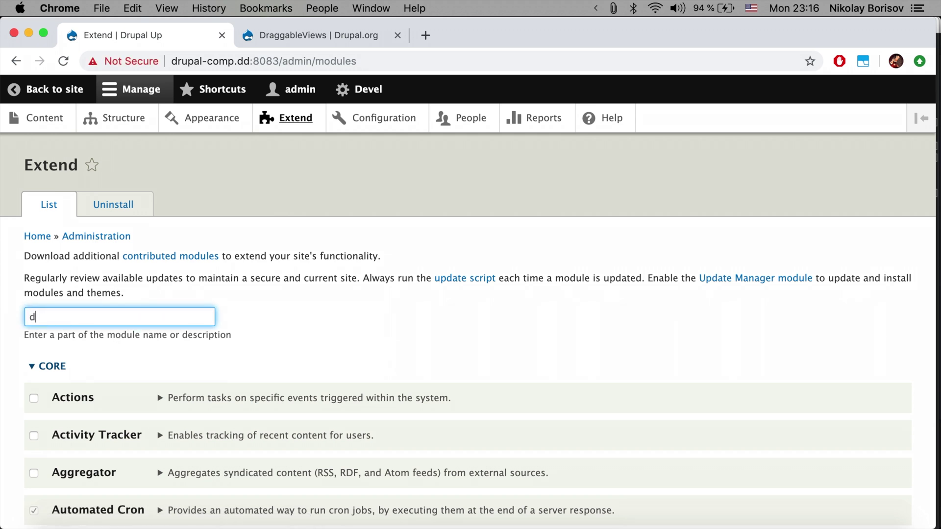
{"action": "type", "text": "raggable"}
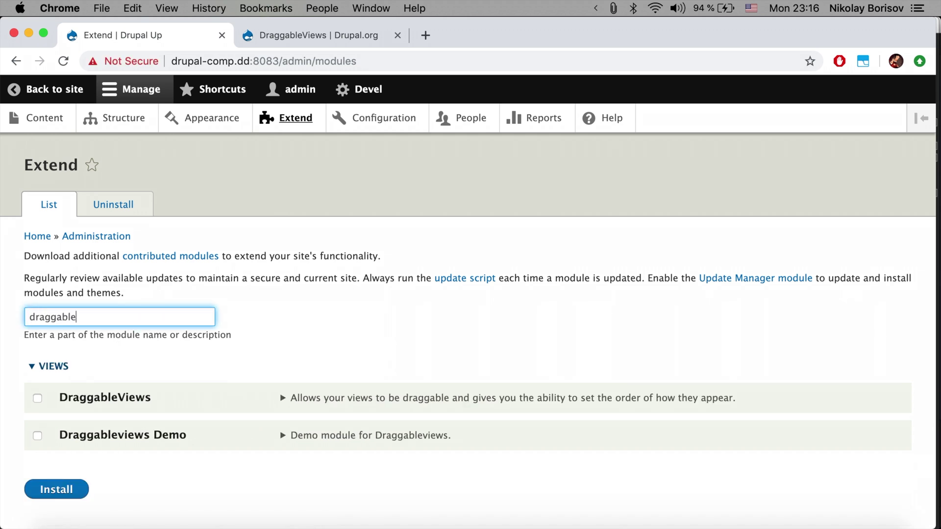
{"action": "left_click", "coordinate": [68, 405]}
{"action": "left_click", "coordinate": [60, 493]}
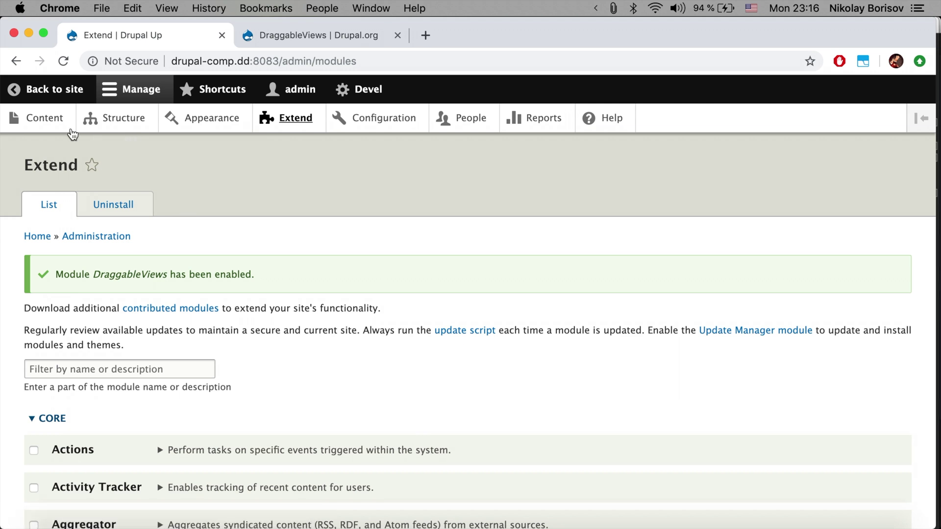
Step: Start adding a new view in the site's structure and name it "Articles order"
{"action": "left_click", "coordinate": [45, 119]}
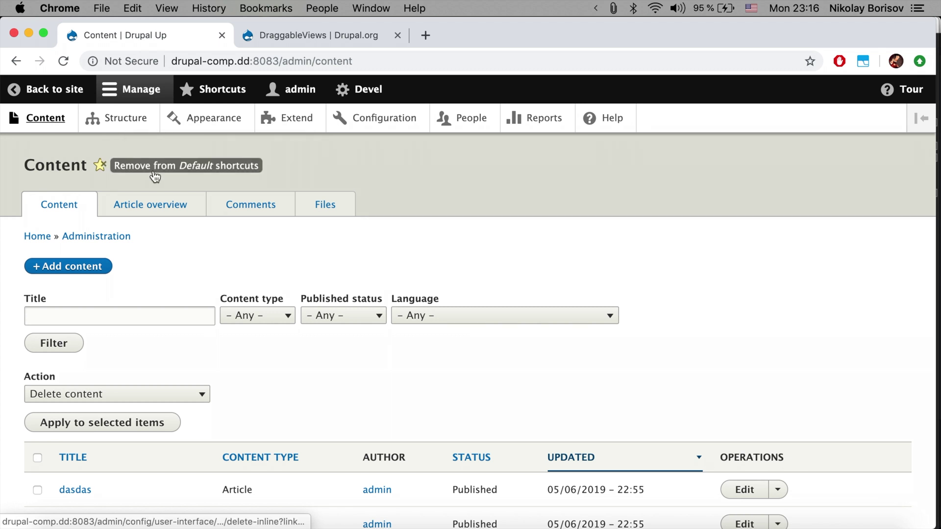
{"action": "left_click", "coordinate": [136, 126]}
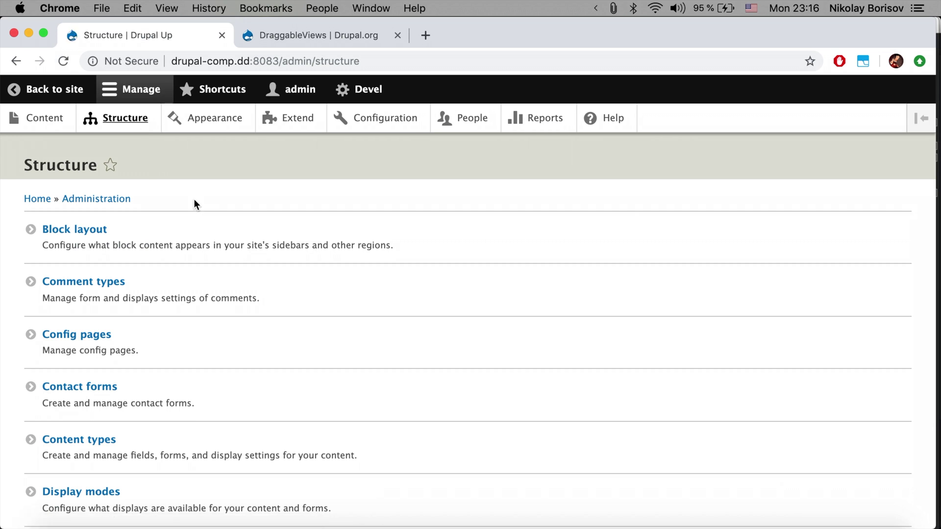
{"action": "scroll", "coordinate": [193, 204], "scroll_direction": "down", "scroll_amount": 5}
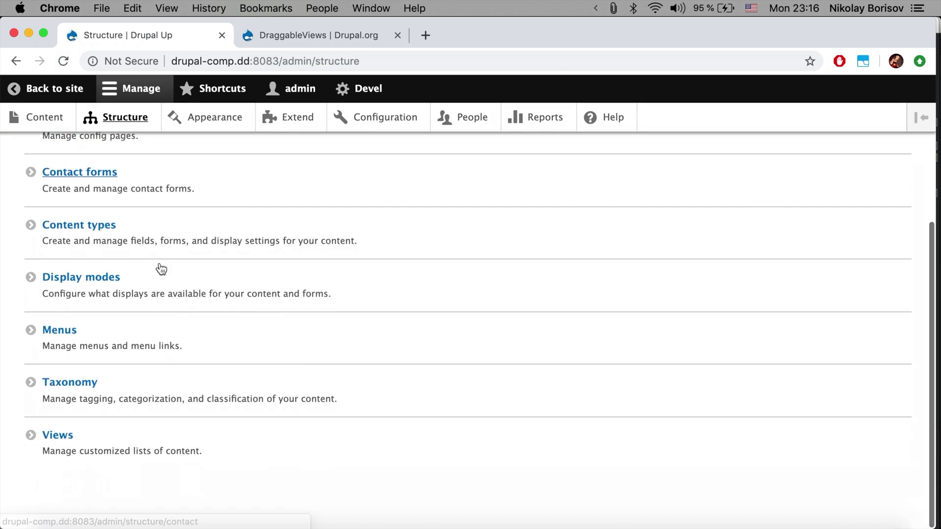
{"action": "left_click", "coordinate": [116, 445]}
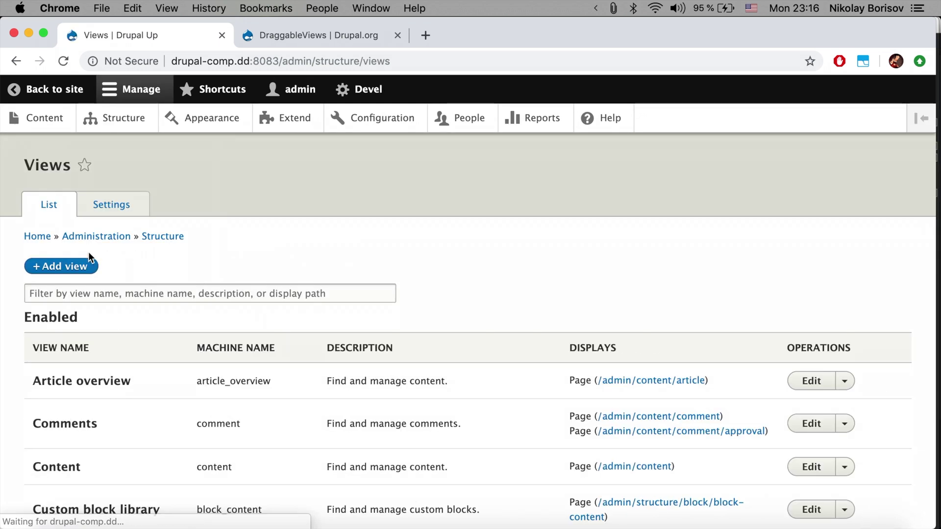
{"action": "left_click", "coordinate": [69, 269]}
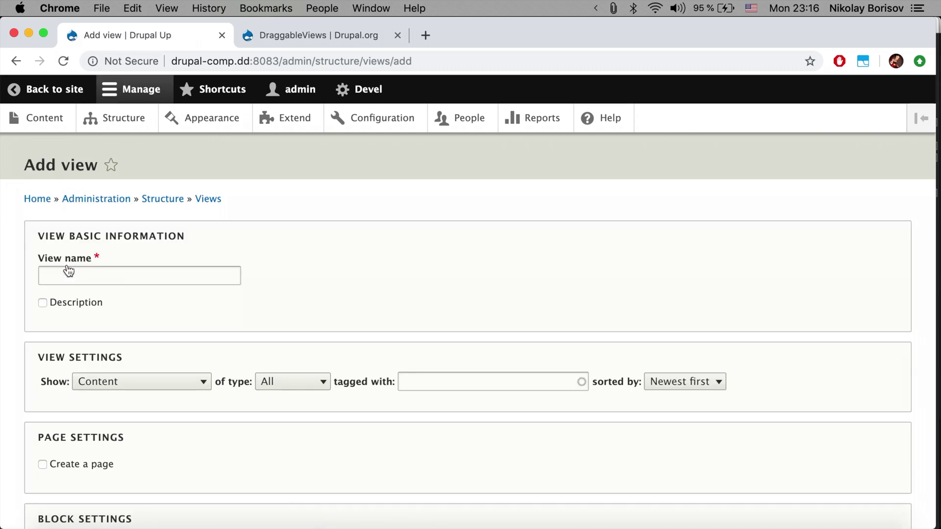
{"action": "left_click", "coordinate": [88, 274]}
{"action": "type", "text": "Ar"}
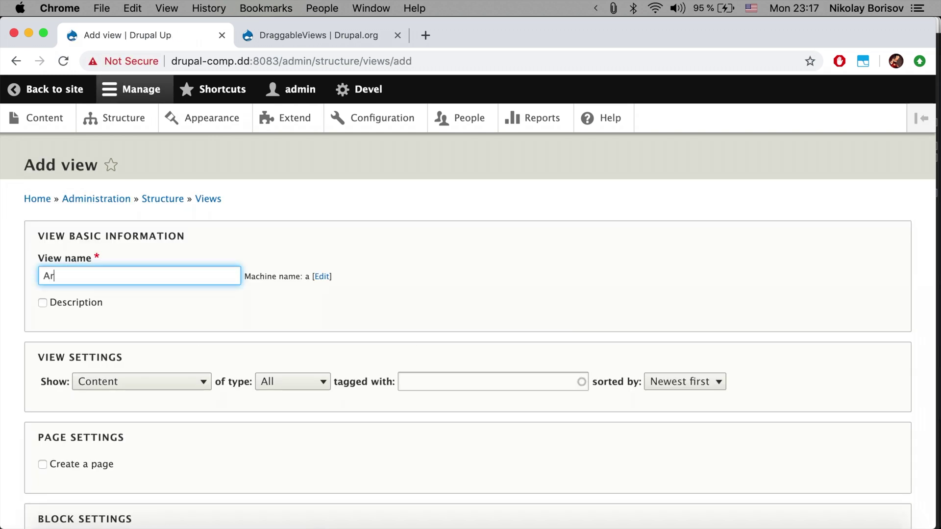
{"action": "type", "text": "ticles order"}
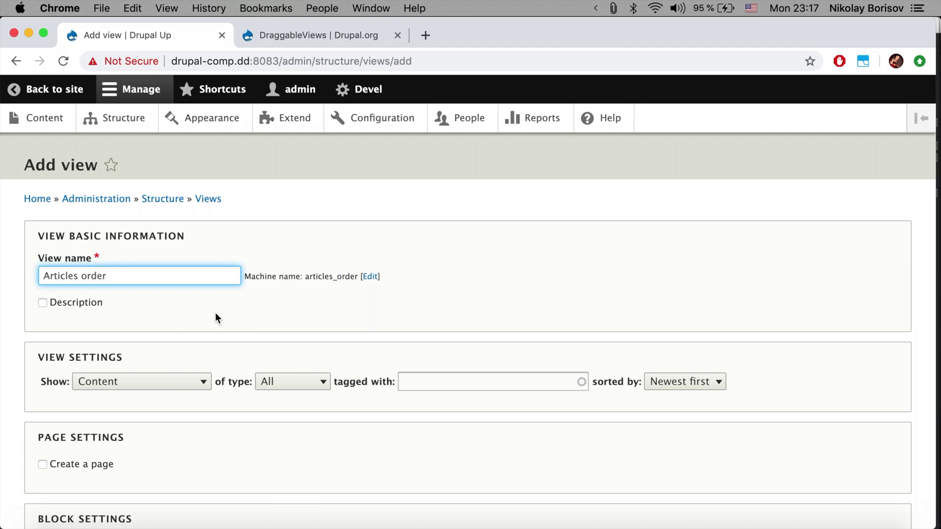
Step: Restrict the new view to content of type Article
{"action": "scroll", "coordinate": [216, 319], "scroll_direction": "down", "scroll_amount": 2}
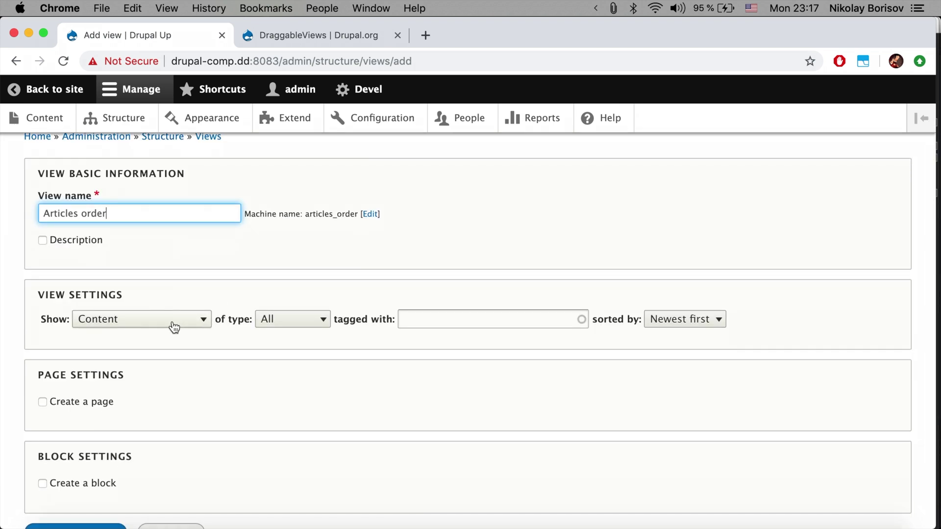
{"action": "left_click", "coordinate": [307, 330]}
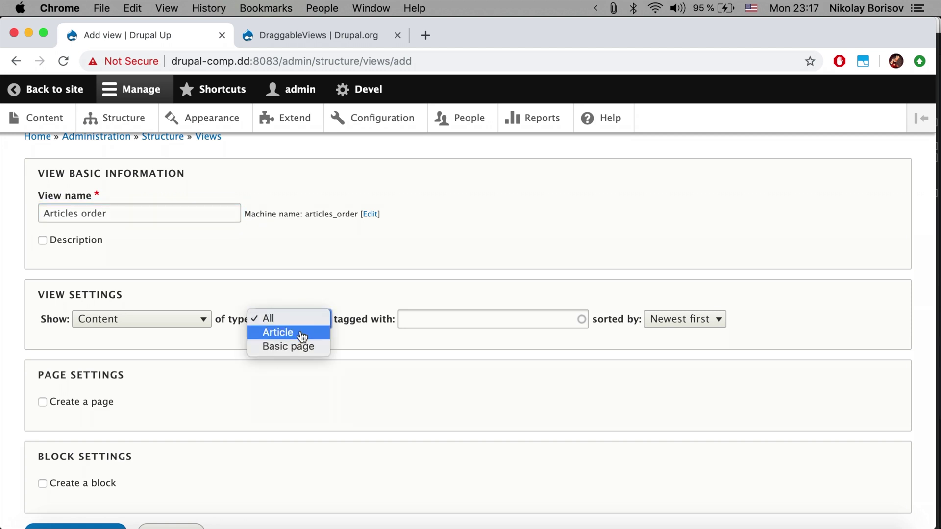
{"action": "left_click", "coordinate": [302, 333]}
Step: Create a page for the view and set its path to /admin/content/articles-order
{"action": "scroll", "coordinate": [160, 339], "scroll_direction": "down", "scroll_amount": 3}
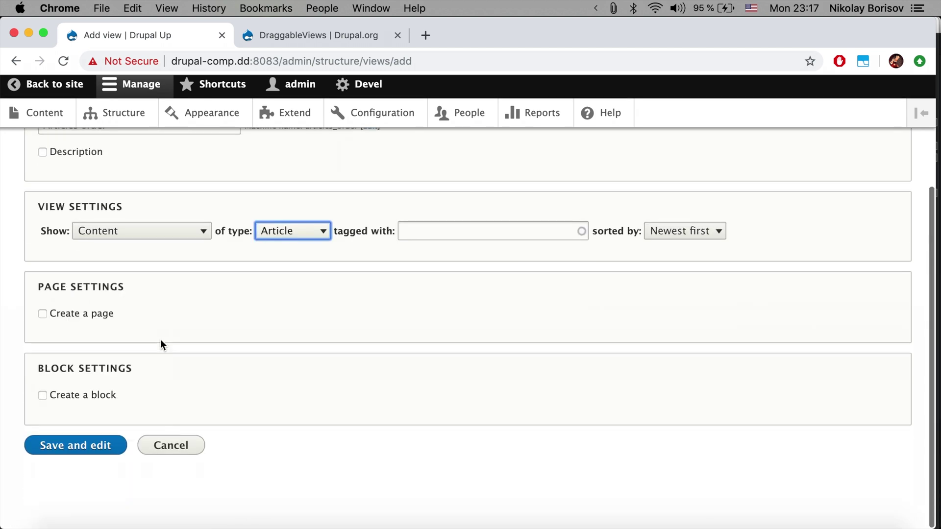
{"action": "left_click", "coordinate": [87, 327]}
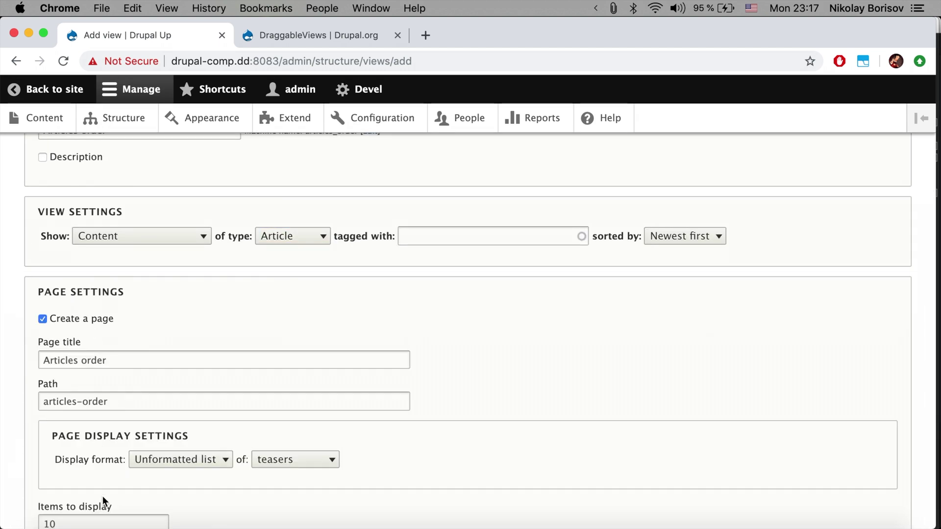
{"action": "scroll", "coordinate": [115, 364], "scroll_direction": "down", "scroll_amount": 3}
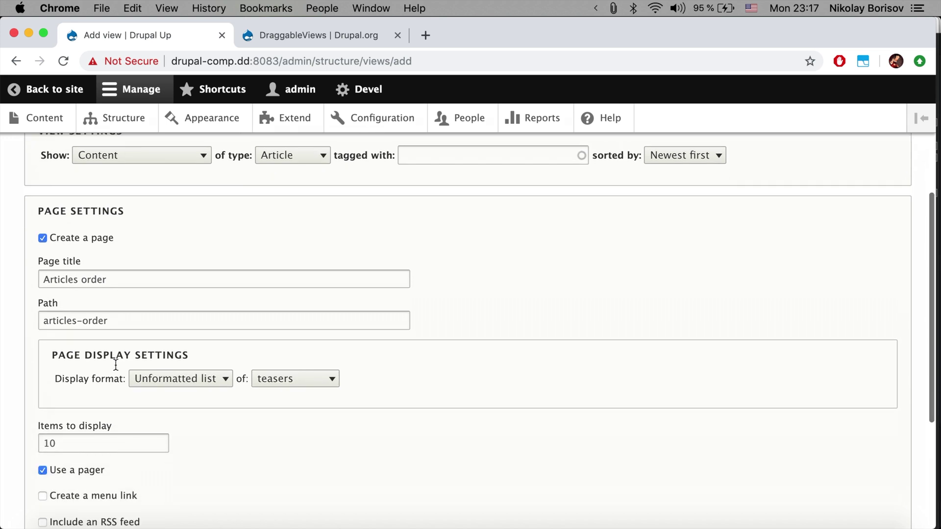
{"action": "left_click", "coordinate": [149, 319]}
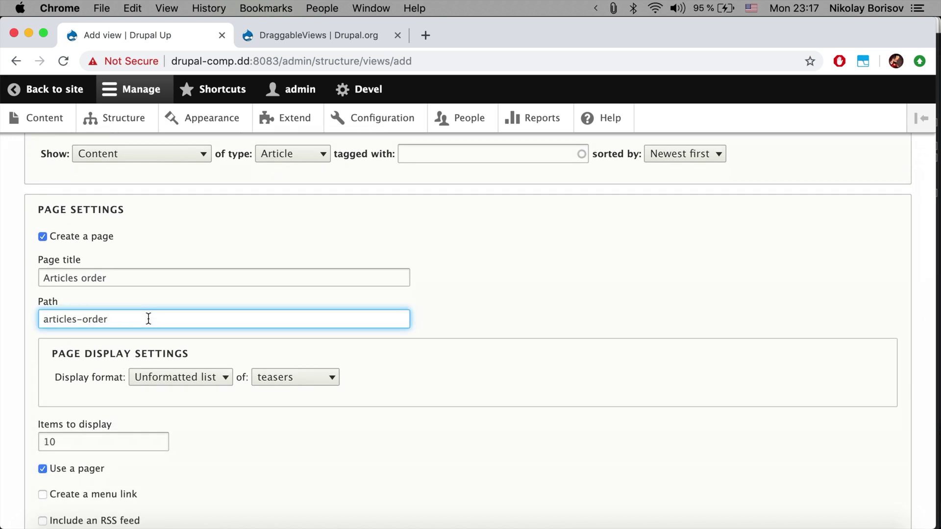
{"action": "key", "text": "super+Left"}
{"action": "type", "text": "/"}
{"action": "type", "text": "admin/con"}
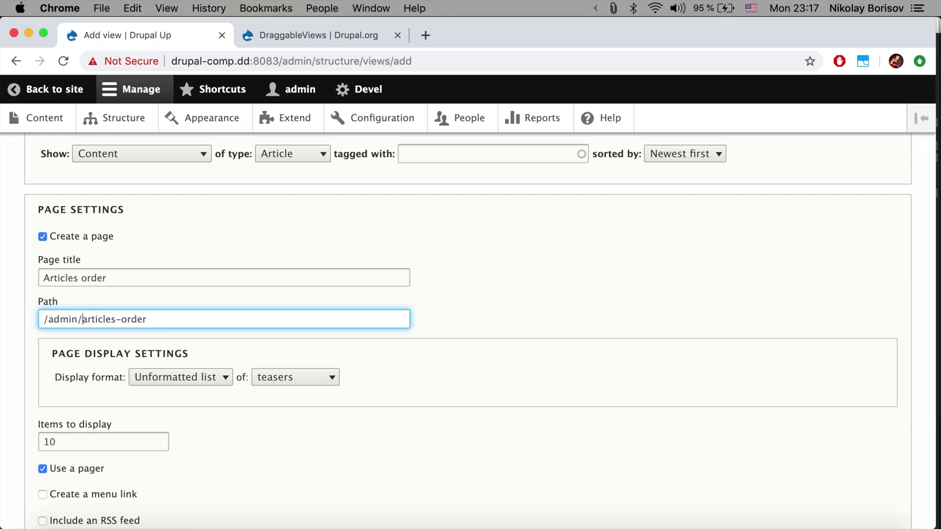
{"action": "type", "text": "tent/"}
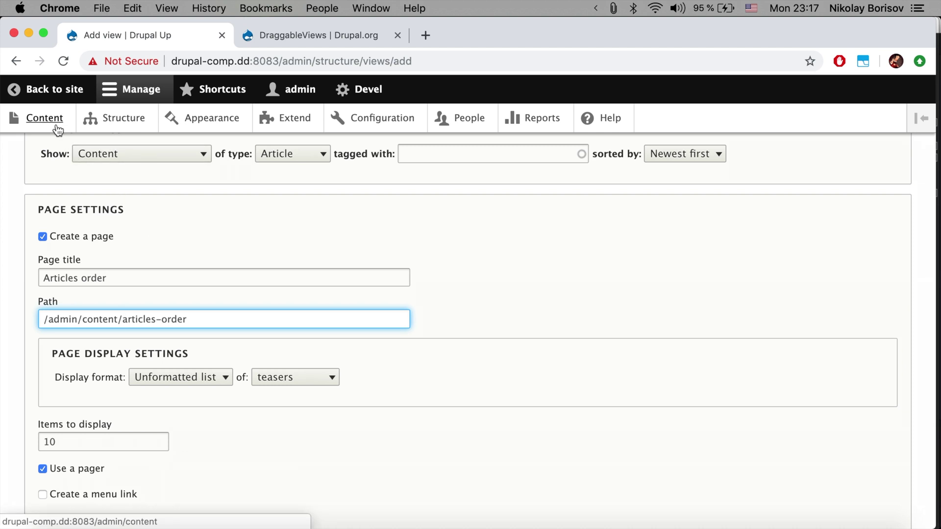
Step: Turn off the page's pager and save the view to continue editing it
{"action": "scroll", "coordinate": [28, 402], "scroll_direction": "down", "scroll_amount": 5}
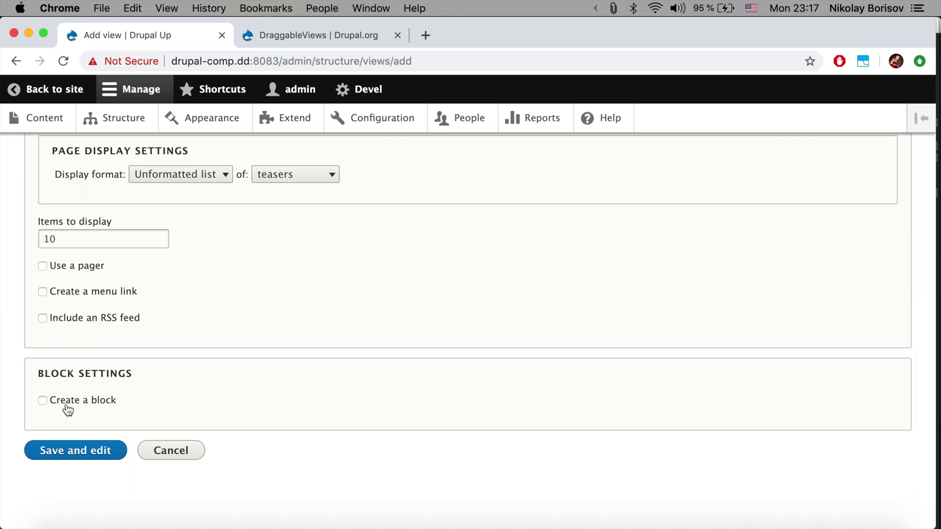
{"action": "left_click", "coordinate": [104, 449]}
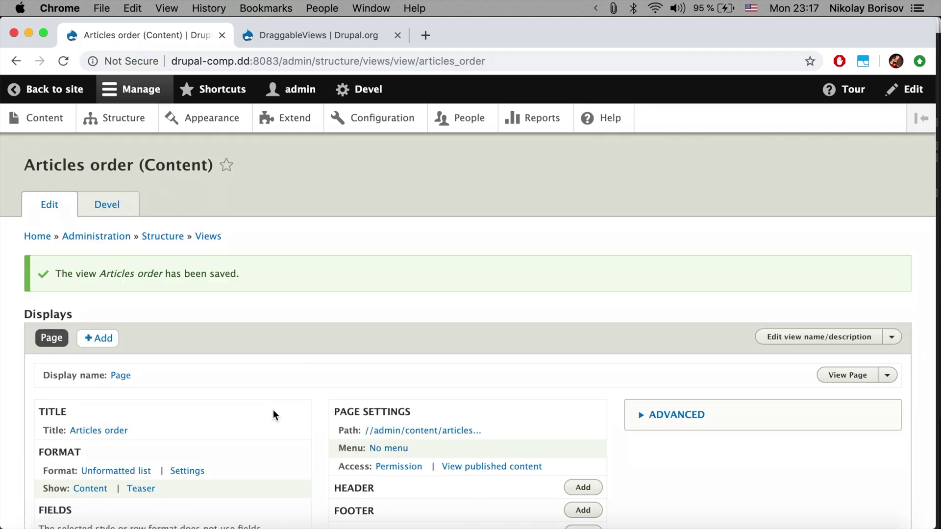
Step: Change the view's format from an unformatted list to Table, keeping the default style options
{"action": "scroll", "coordinate": [272, 415], "scroll_direction": "down", "scroll_amount": 10}
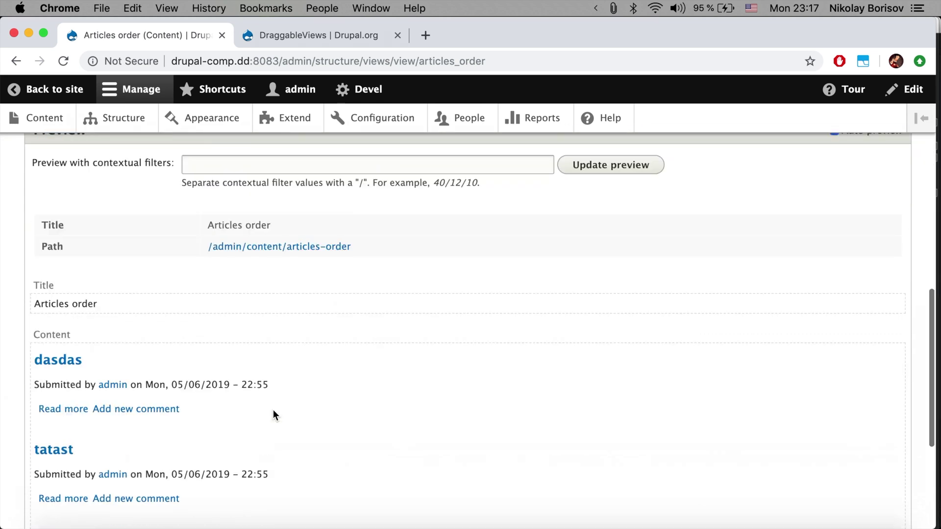
{"action": "scroll", "coordinate": [272, 409], "scroll_direction": "down", "scroll_amount": 2}
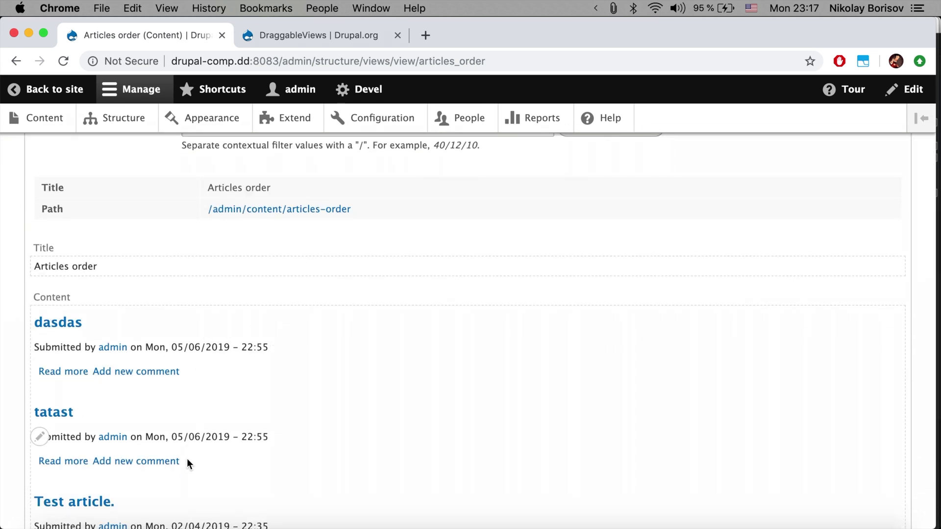
{"action": "scroll", "coordinate": [201, 340], "scroll_direction": "down", "scroll_amount": 4}
{"action": "scroll", "coordinate": [201, 340], "scroll_direction": "up", "scroll_amount": 8}
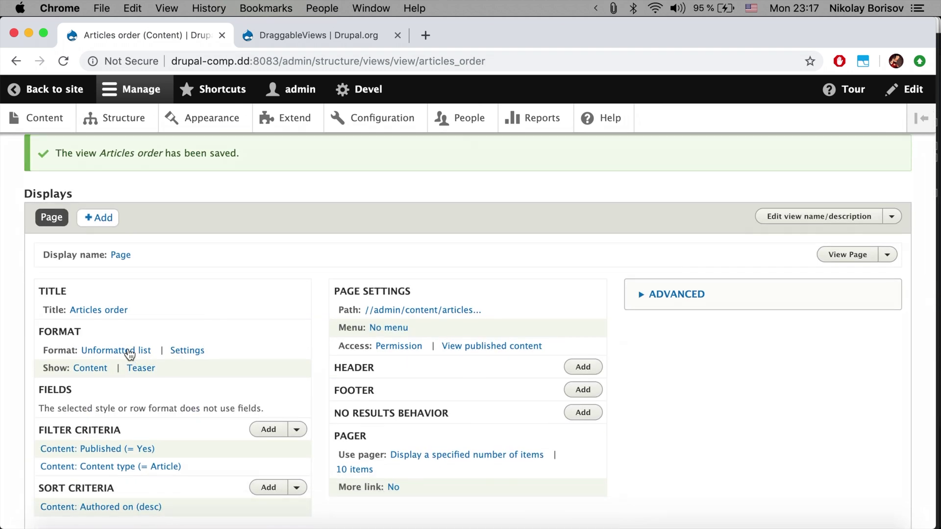
{"action": "left_click", "coordinate": [130, 351]}
{"action": "left_click", "coordinate": [155, 296]}
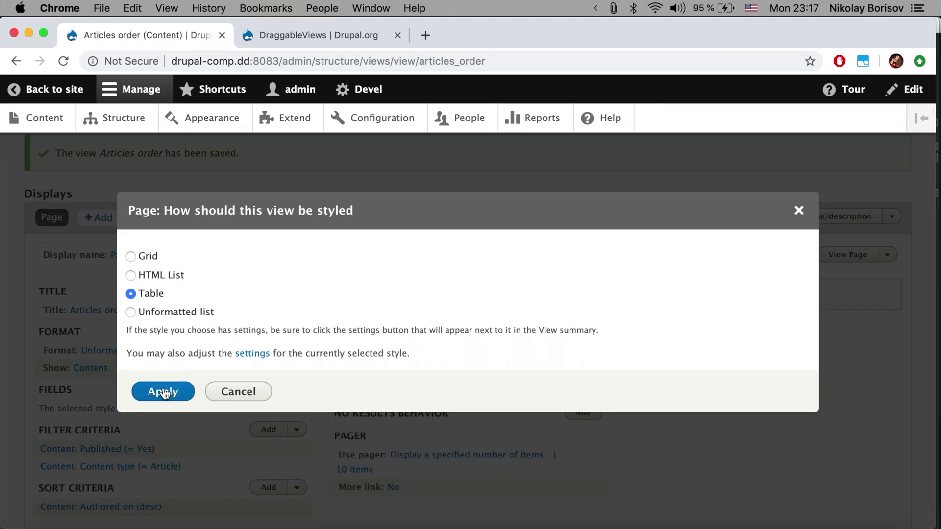
{"action": "left_click", "coordinate": [167, 398]}
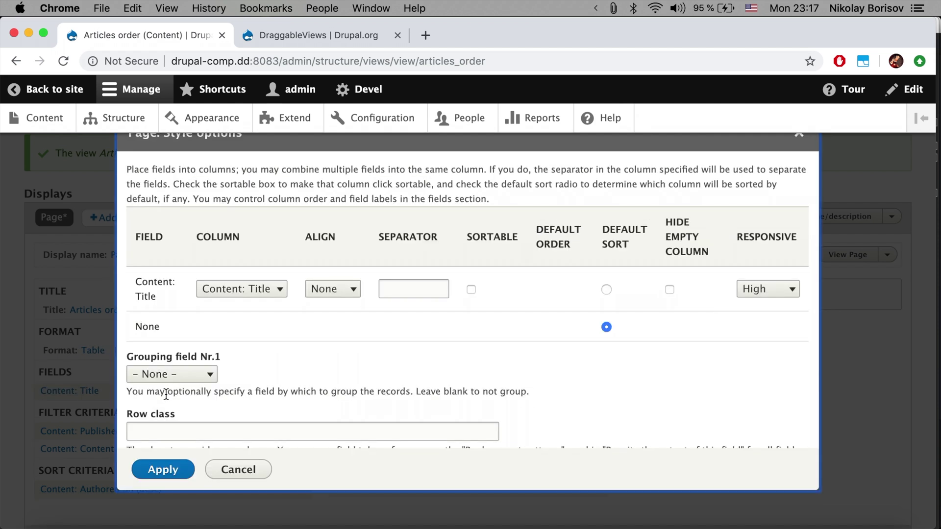
{"action": "left_click", "coordinate": [165, 469]}
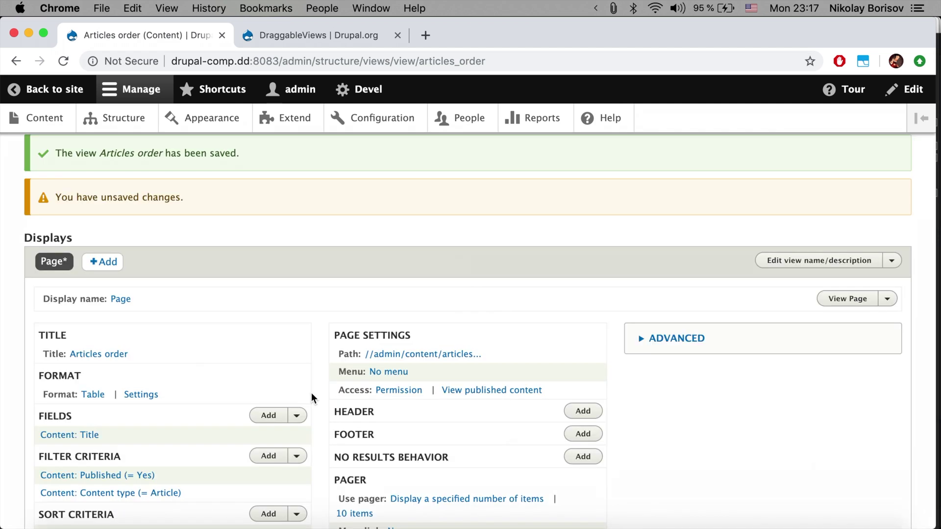
Step: Add the Draggableviews Content field to the view with its default settings
{"action": "scroll", "coordinate": [201, 412], "scroll_direction": "down", "scroll_amount": 4}
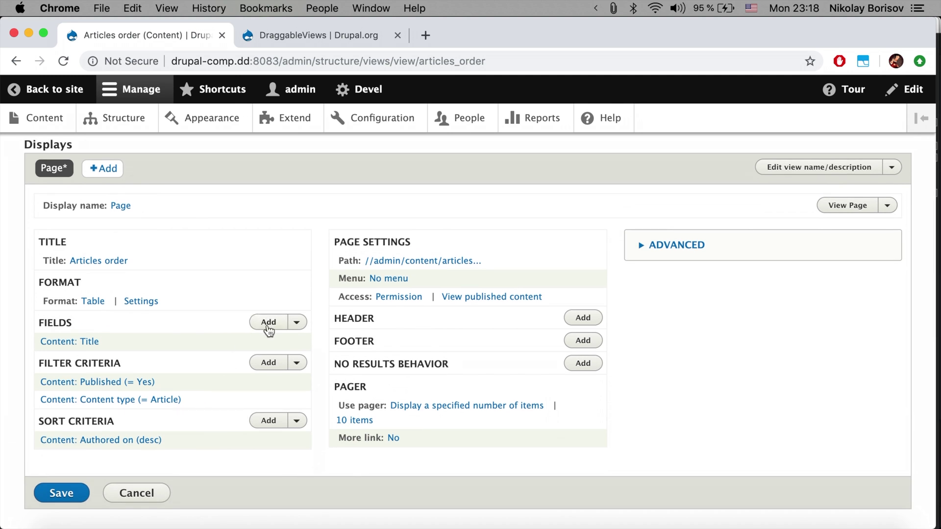
{"action": "left_click", "coordinate": [268, 323]}
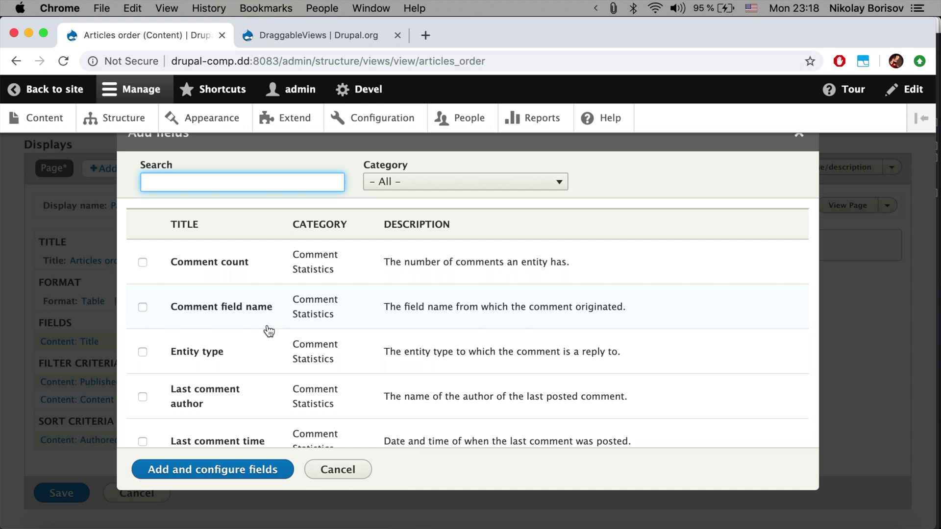
{"action": "type", "text": "drag"}
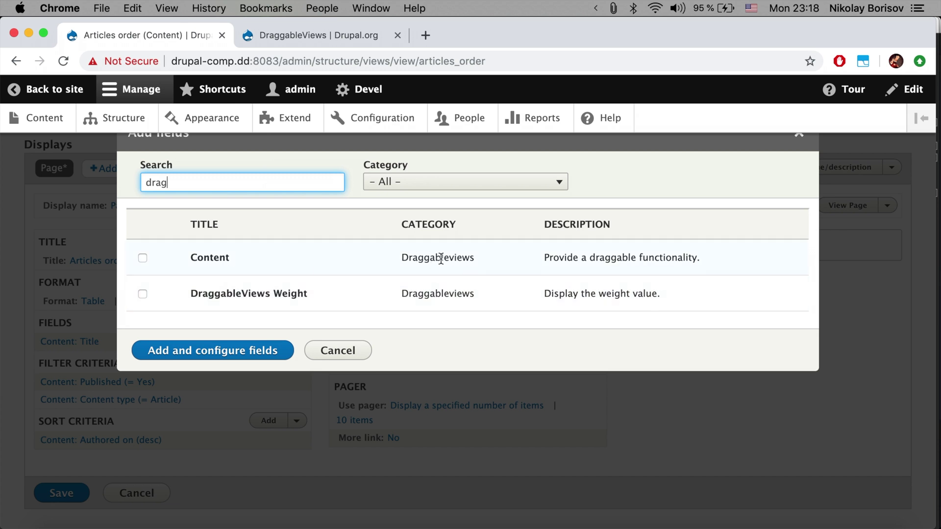
{"action": "left_click", "coordinate": [143, 259]}
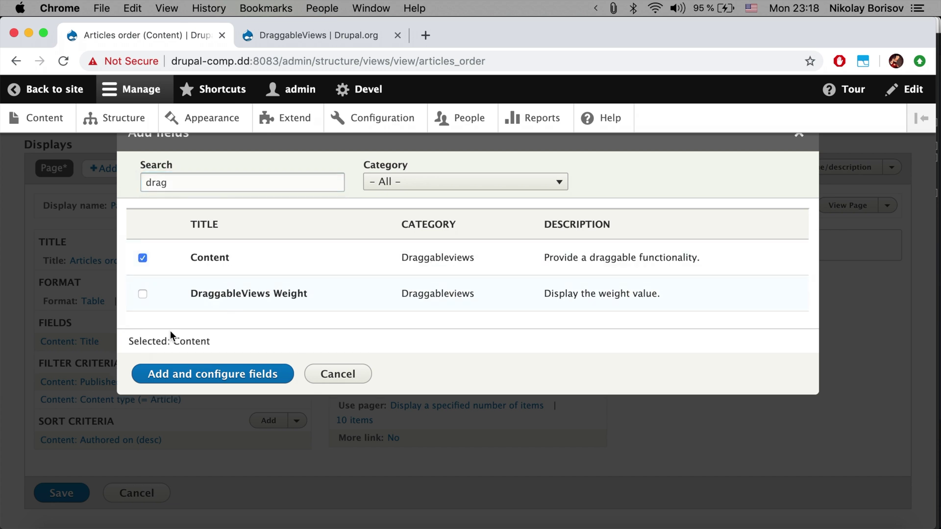
{"action": "left_click", "coordinate": [225, 376]}
{"action": "left_click", "coordinate": [170, 397]}
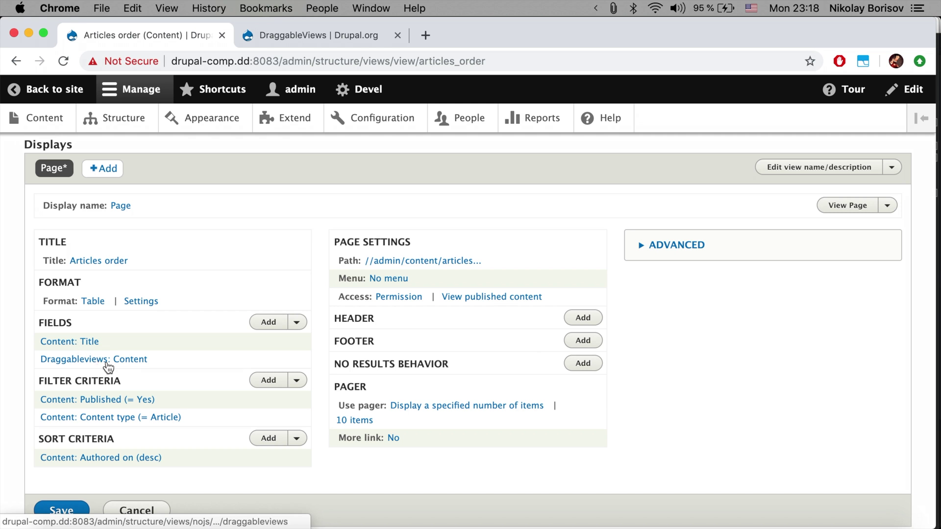
Step: Add the Operations links content field with its default label and save the view
{"action": "left_click", "coordinate": [268, 322]}
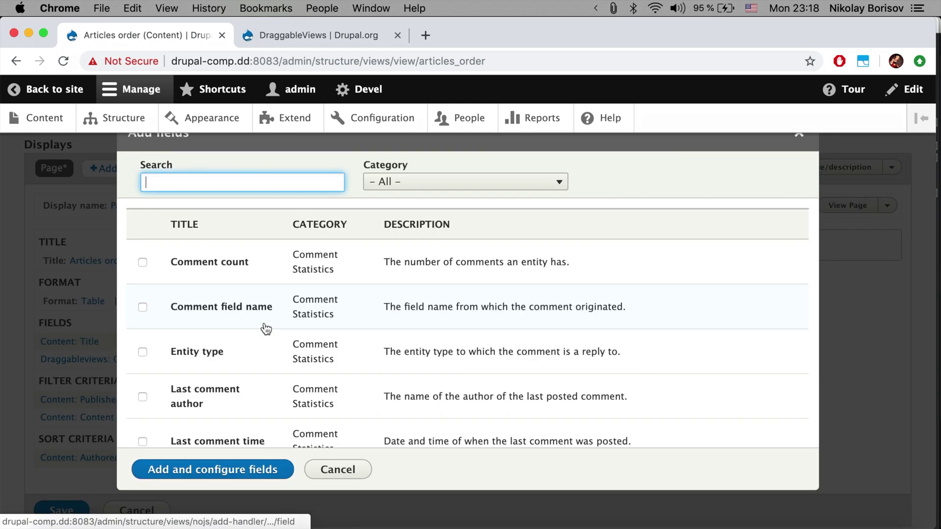
{"action": "type", "text": "oper"}
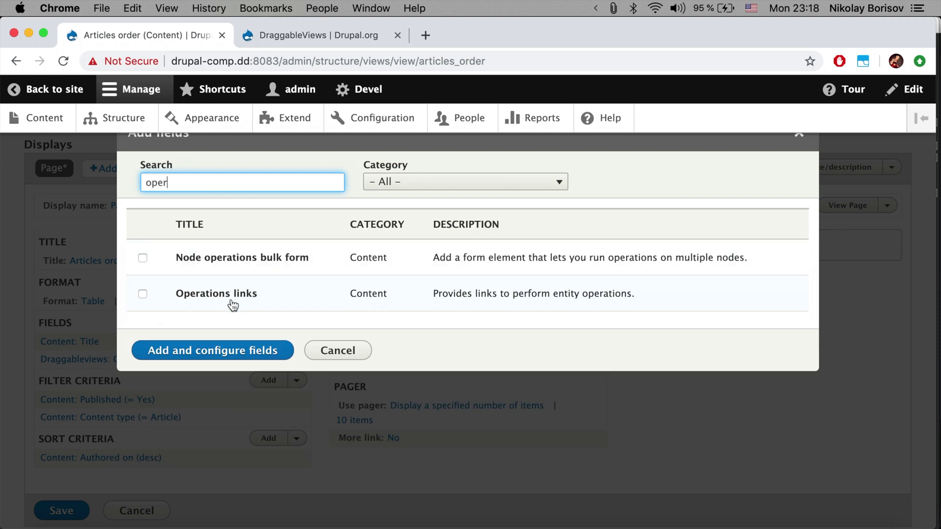
{"action": "left_click", "coordinate": [232, 304]}
{"action": "left_click", "coordinate": [211, 381]}
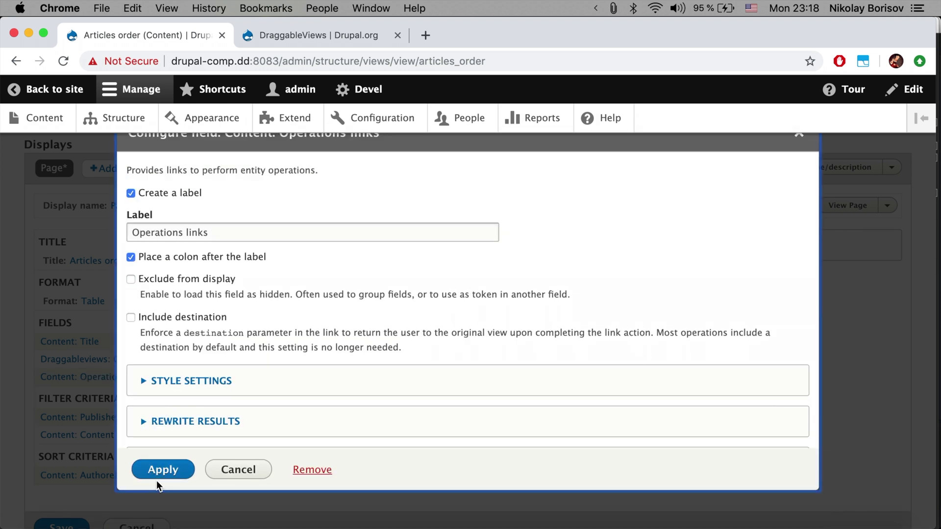
{"action": "left_click", "coordinate": [163, 471]}
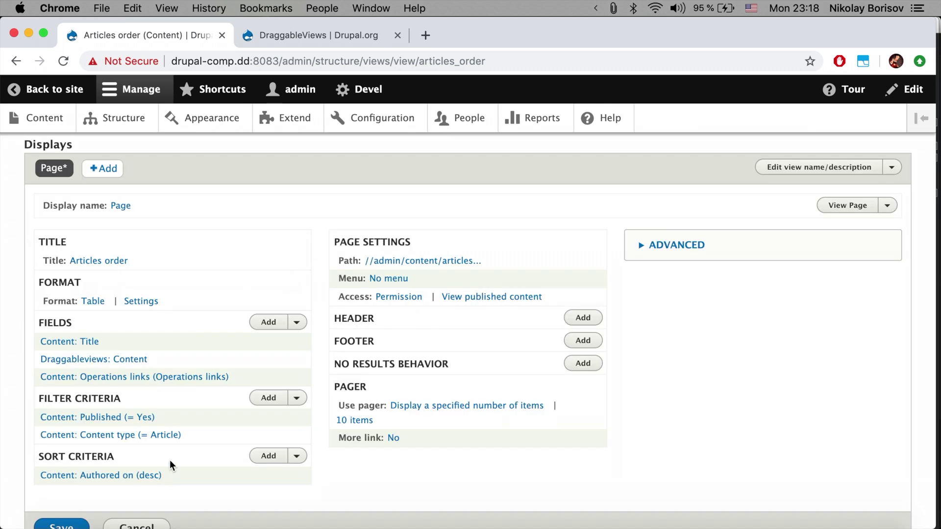
{"action": "scroll", "coordinate": [295, 471], "scroll_direction": "down", "scroll_amount": 4}
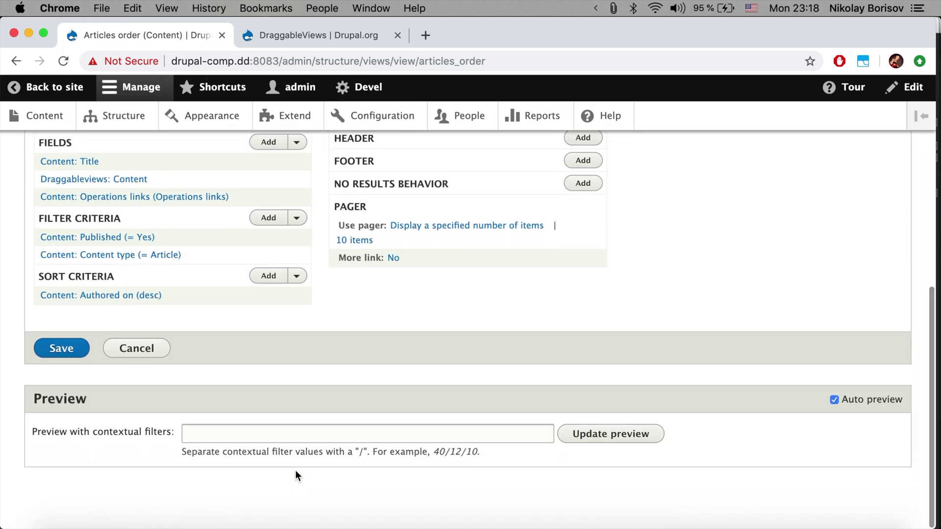
{"action": "scroll", "coordinate": [218, 342], "scroll_direction": "up", "scroll_amount": 2}
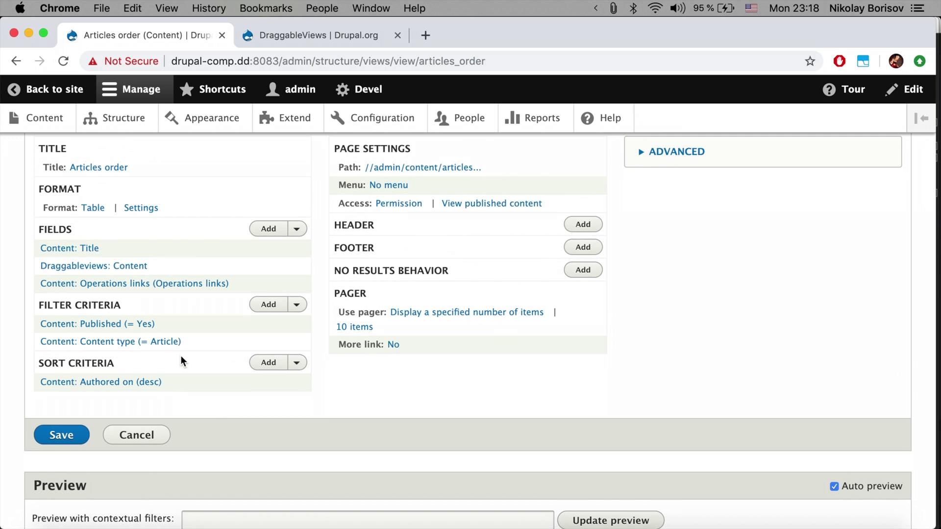
{"action": "left_click", "coordinate": [69, 435]}
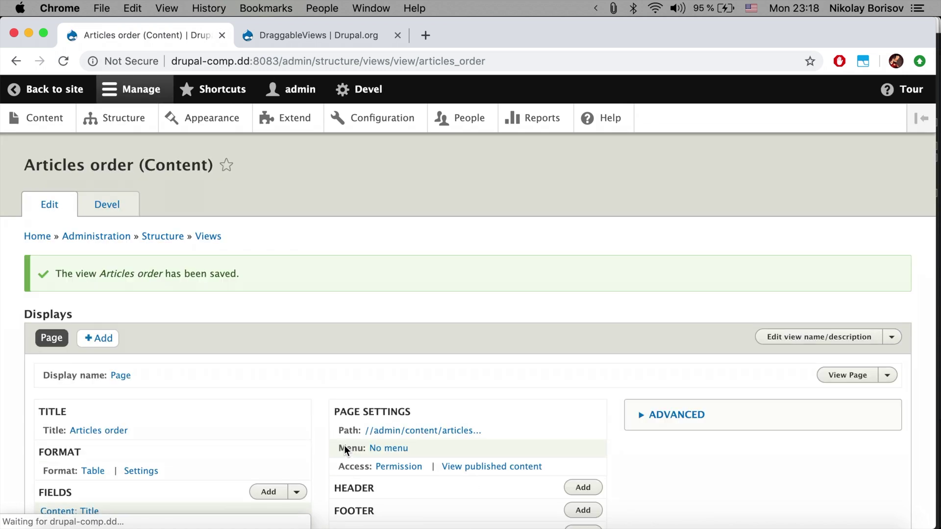
Step: Remove the leading slash so the page path reads admin/content/articles-order, and save the view
{"action": "left_click", "coordinate": [385, 416]}
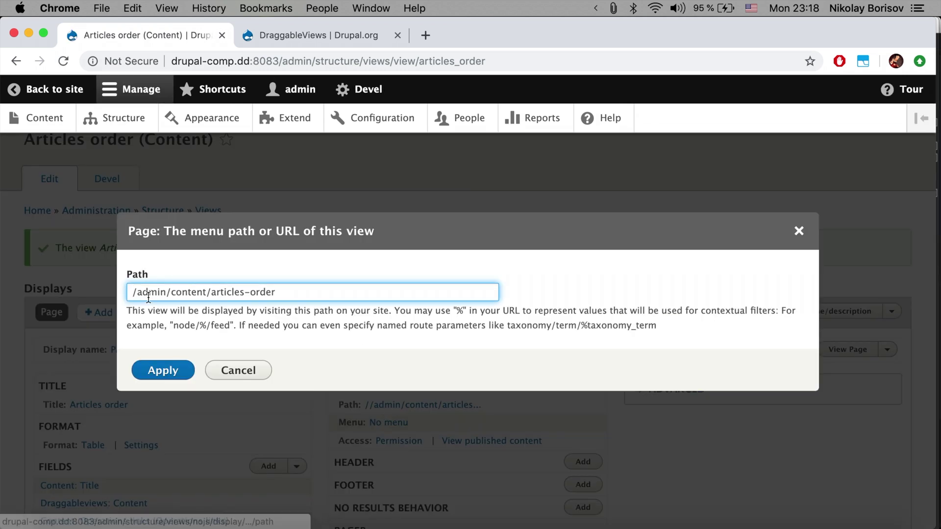
{"action": "left_click", "coordinate": [171, 373]}
{"action": "scroll", "coordinate": [430, 457], "scroll_direction": "down", "scroll_amount": 3}
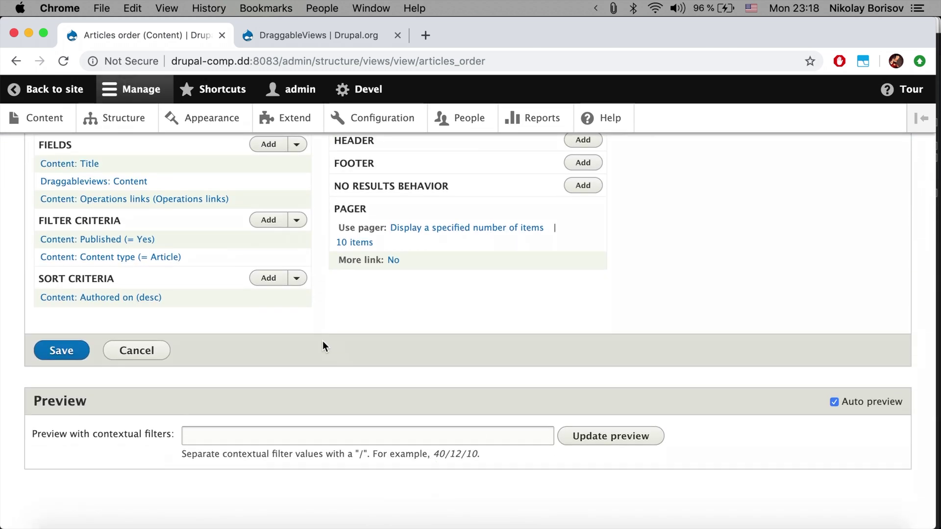
{"action": "scroll", "coordinate": [322, 340], "scroll_direction": "up", "scroll_amount": 5}
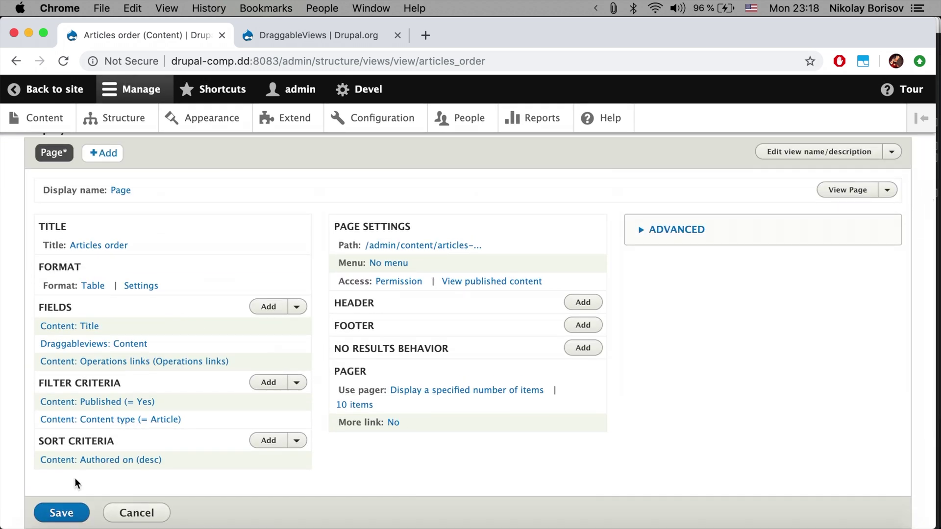
{"action": "left_click", "coordinate": [62, 511]}
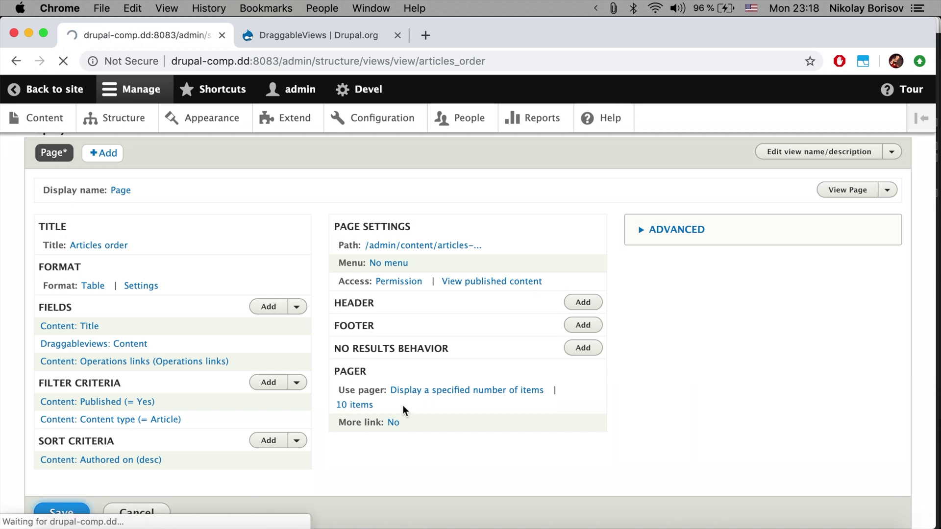
Step: Check the draggable table in the preview and remove the Authored on sort criterion
{"action": "scroll", "coordinate": [402, 409], "scroll_direction": "down", "scroll_amount": 5}
{"action": "scroll", "coordinate": [402, 409], "scroll_direction": "down", "scroll_amount": 7}
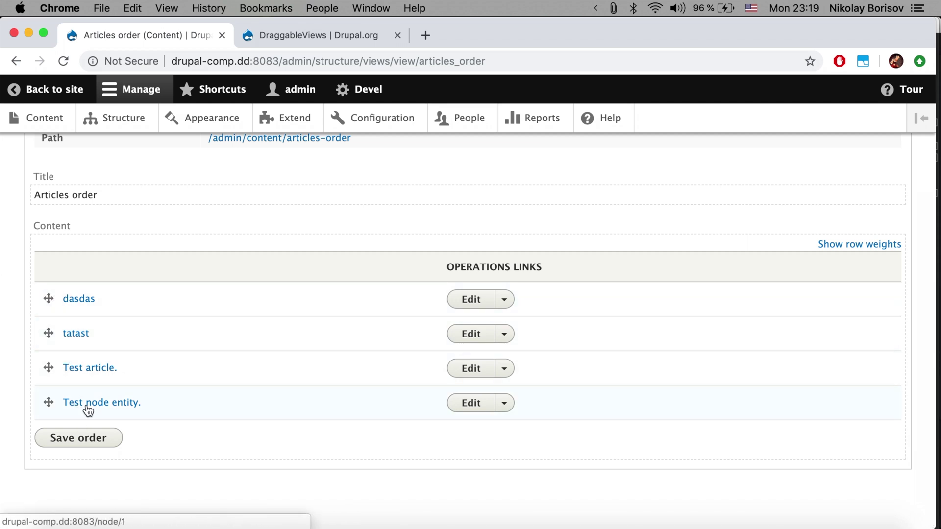
{"action": "scroll", "coordinate": [255, 214], "scroll_direction": "up", "scroll_amount": 6}
{"action": "scroll", "coordinate": [255, 214], "scroll_direction": "up", "scroll_amount": 3}
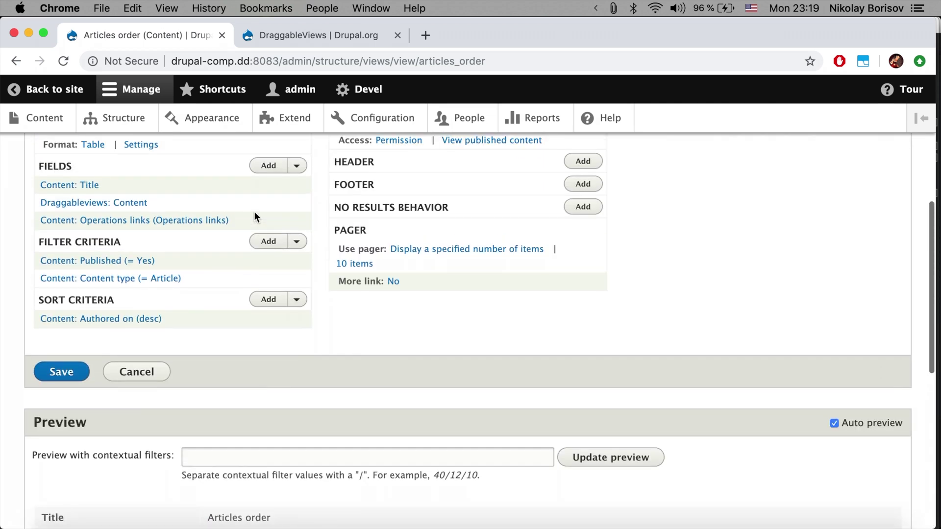
{"action": "scroll", "coordinate": [254, 214], "scroll_direction": "up", "scroll_amount": 1}
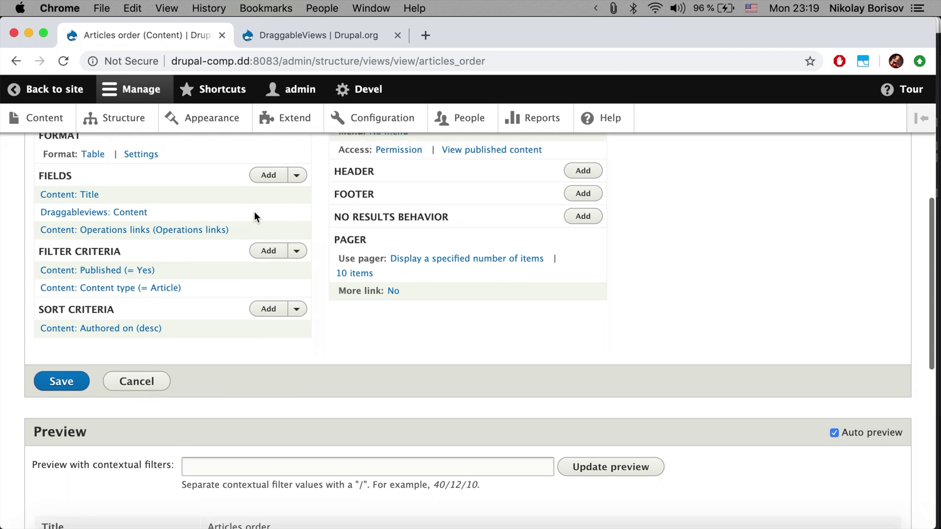
{"action": "left_click", "coordinate": [114, 333]}
{"action": "left_click", "coordinate": [321, 472]}
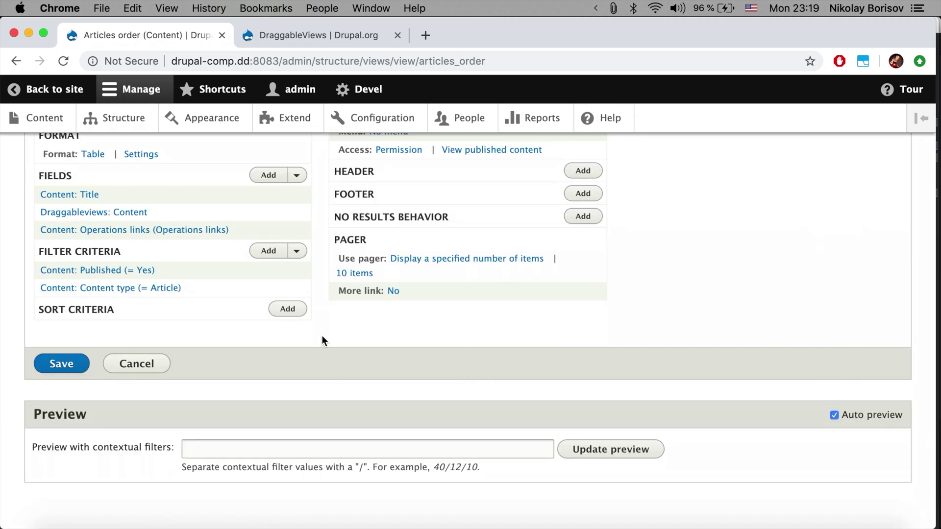
Step: Add DraggableViews Weight as an ascending sort criterion and save the view
{"action": "left_click", "coordinate": [287, 309]}
{"action": "type", "text": "dra"}
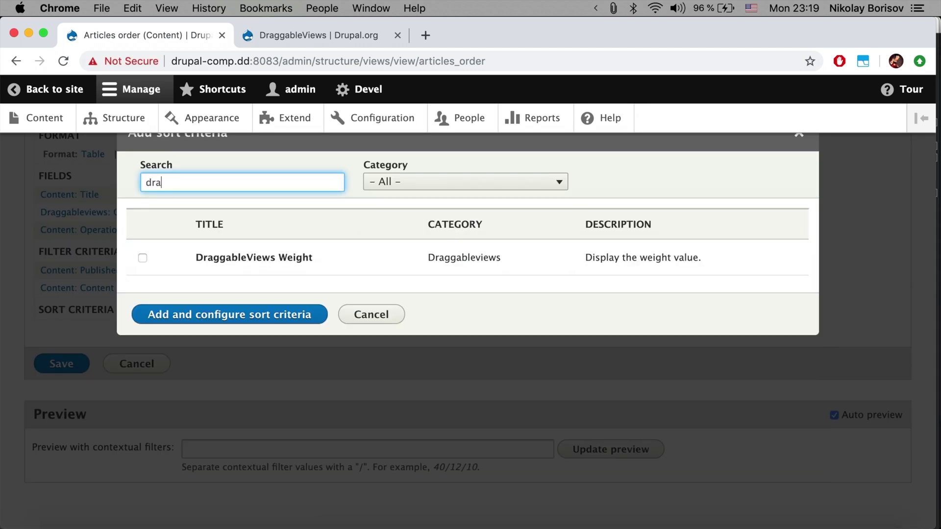
{"action": "left_click", "coordinate": [225, 258]}
{"action": "left_click", "coordinate": [207, 343]}
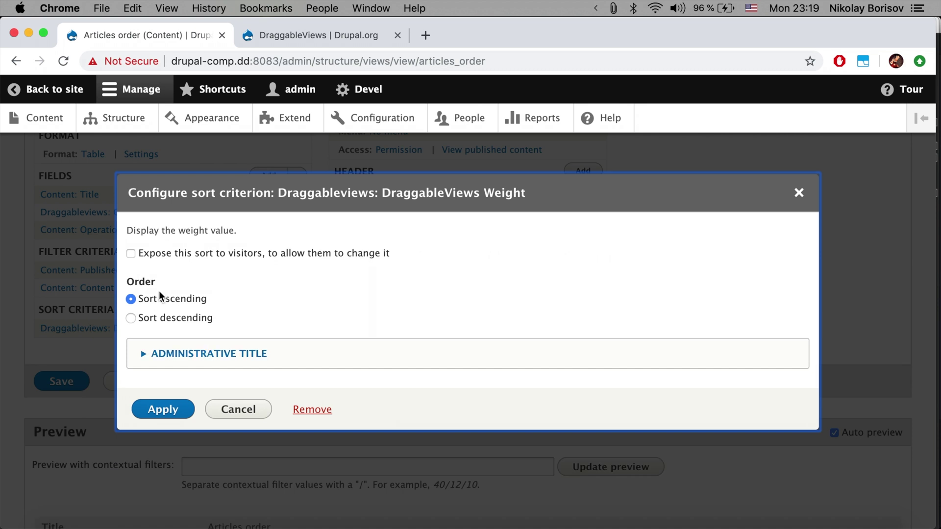
{"action": "left_click", "coordinate": [168, 410]}
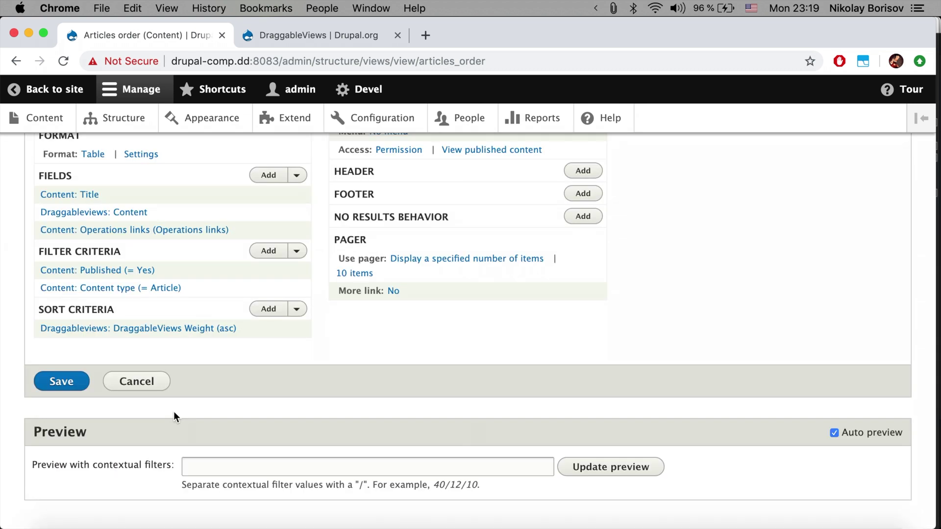
{"action": "left_click", "coordinate": [73, 382]}
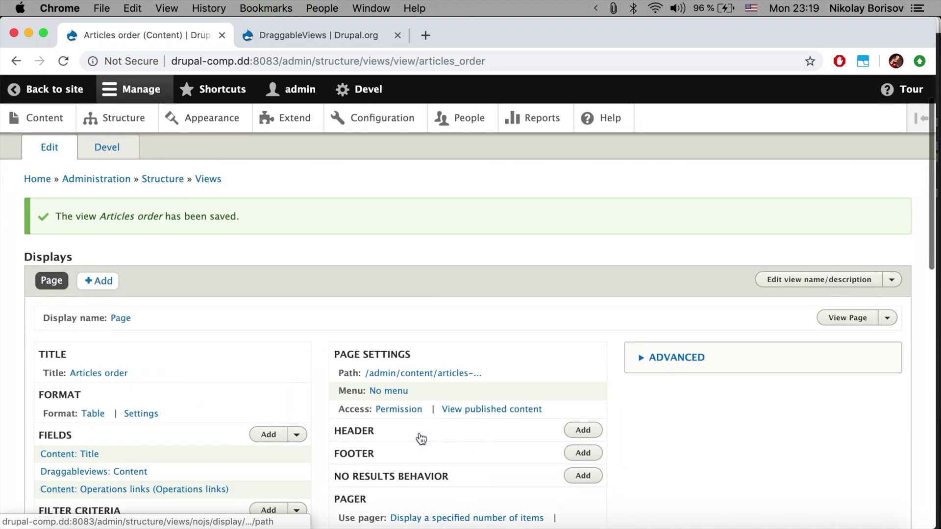
Step: Give the page a menu tab entry titled "Article order" and save the view
{"action": "scroll", "coordinate": [421, 438], "scroll_direction": "down", "scroll_amount": 1}
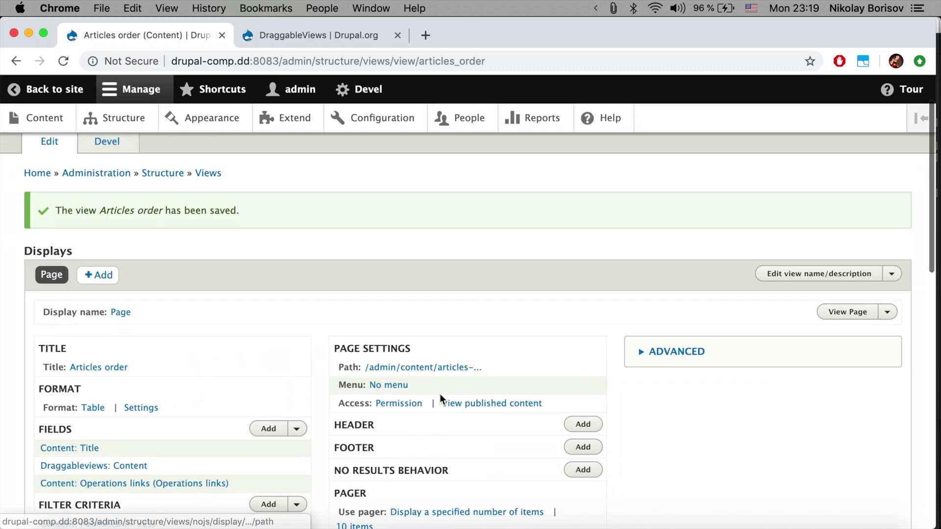
{"action": "left_click", "coordinate": [396, 387]}
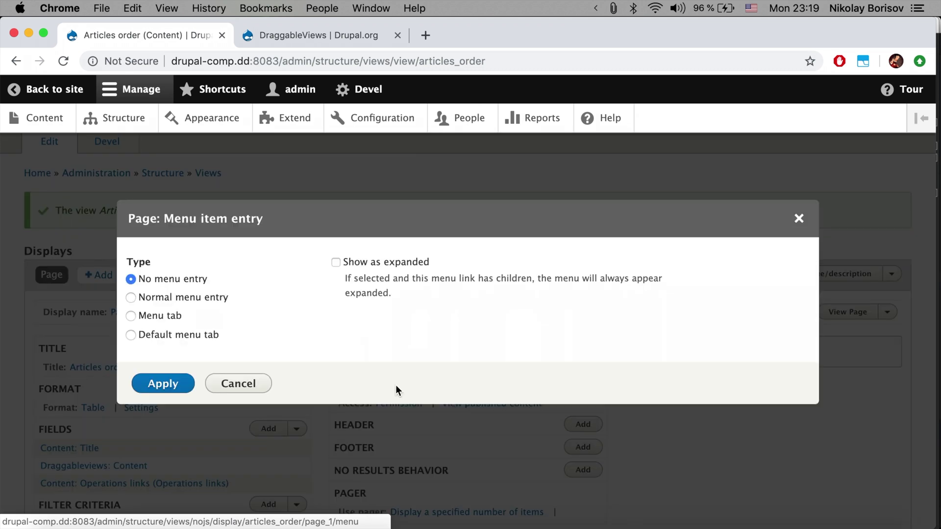
{"action": "left_click", "coordinate": [130, 316]}
{"action": "left_click", "coordinate": [357, 279]}
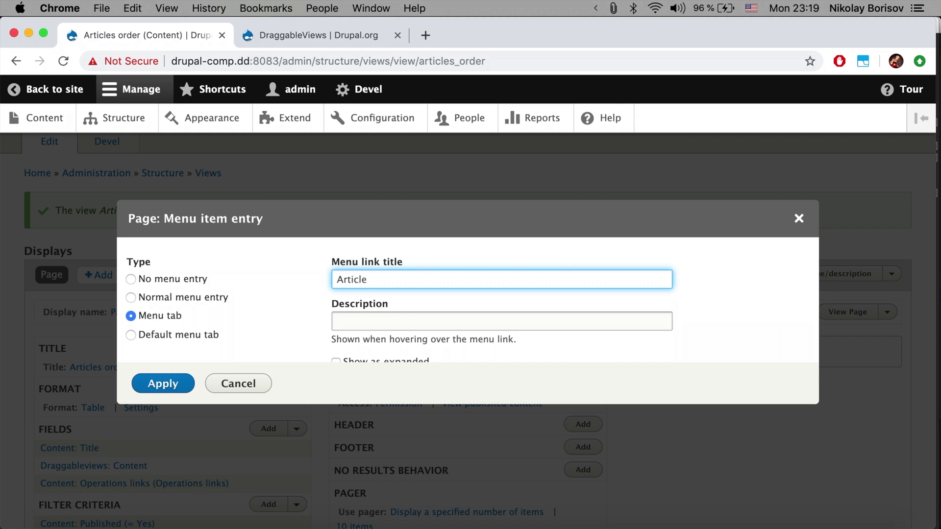
{"action": "left_click", "coordinate": [187, 383]}
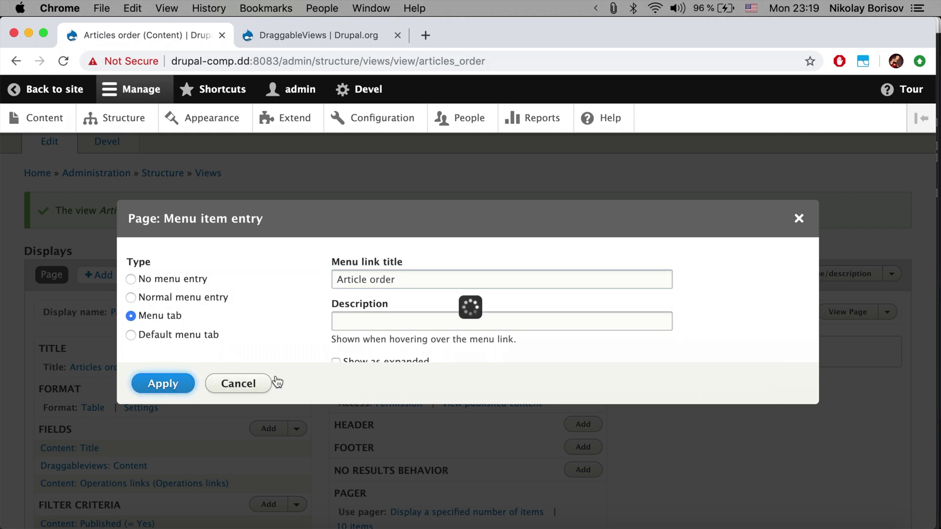
{"action": "scroll", "coordinate": [193, 386], "scroll_direction": "down", "scroll_amount": 5}
{"action": "left_click", "coordinate": [83, 397]}
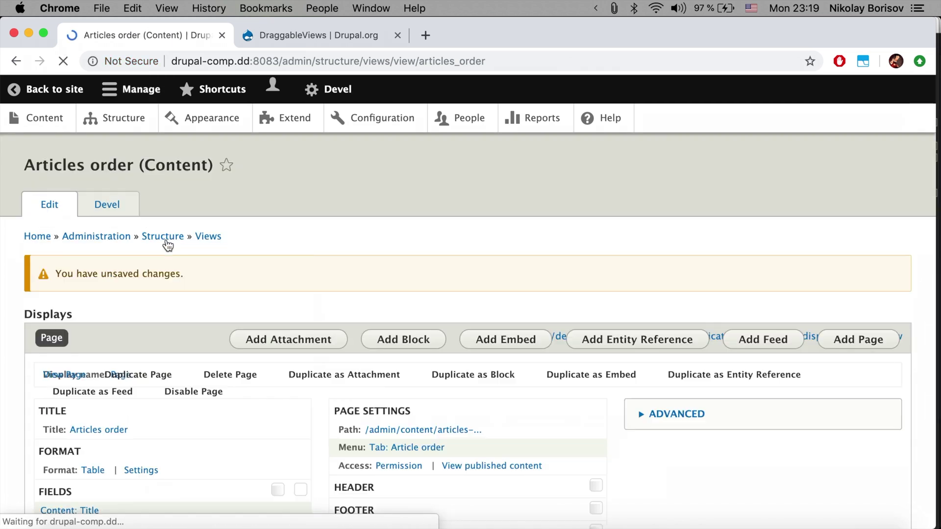
Step: In a new browser tab, open the Article order content page, move "Test node entity." to the end of the list and save the order
{"action": "right_click", "coordinate": [57, 122]}
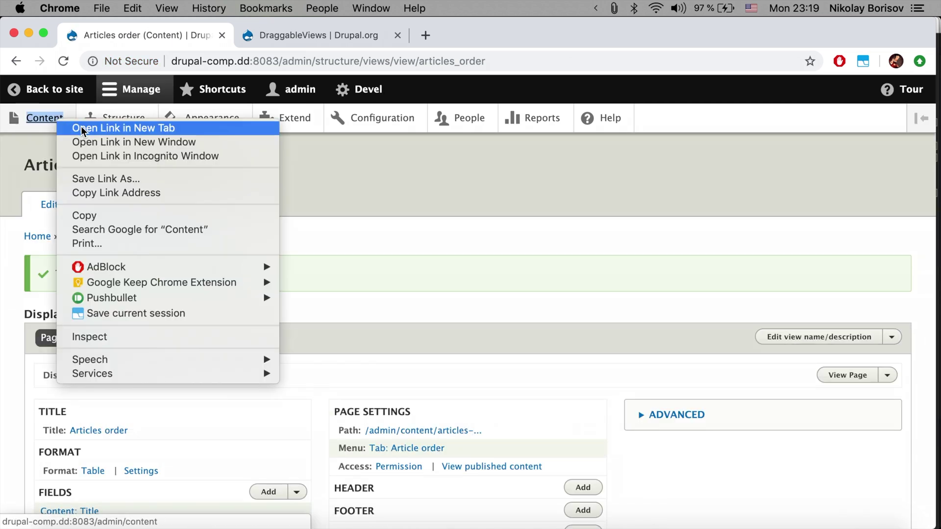
{"action": "key", "text": "Escape"}
{"action": "left_click", "coordinate": [301, 43]}
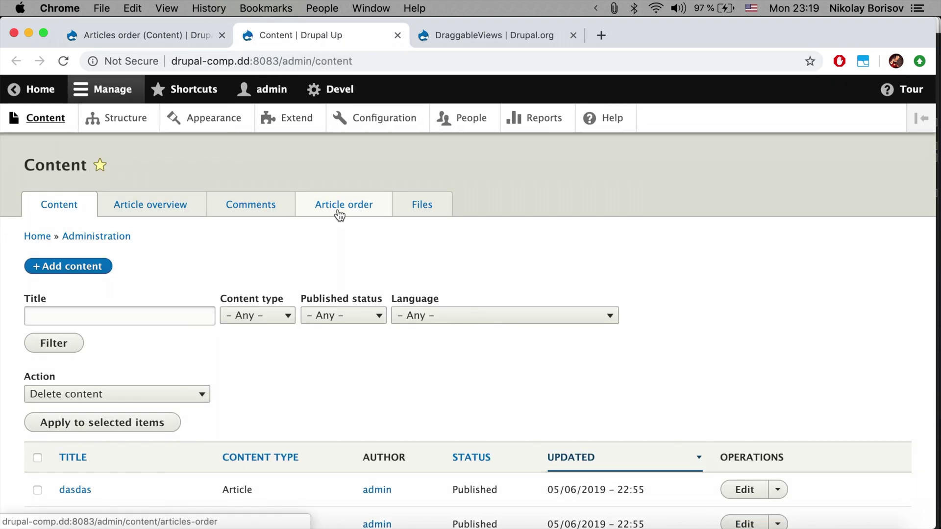
{"action": "left_click", "coordinate": [340, 215]}
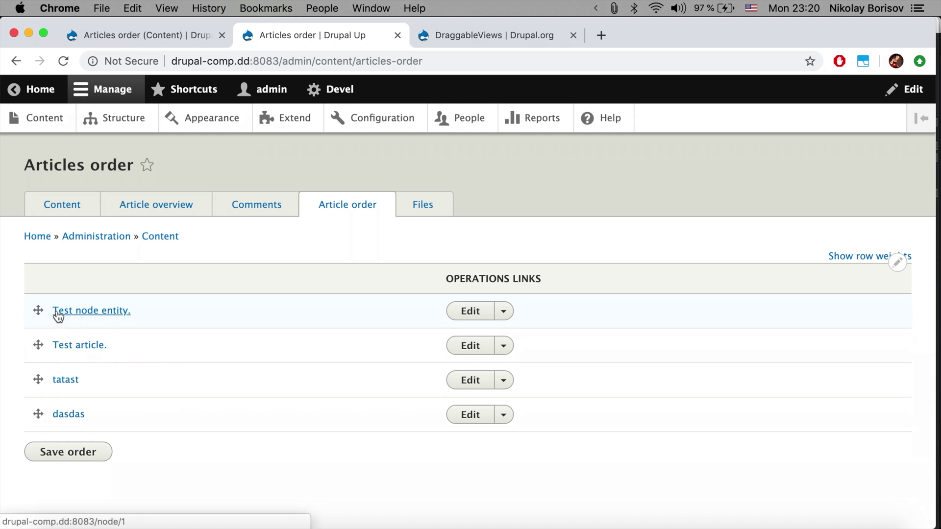
{"action": "left_click_drag", "start_coordinate": [39, 310], "coordinate": [40, 419]}
{"action": "left_click", "coordinate": [75, 503]}
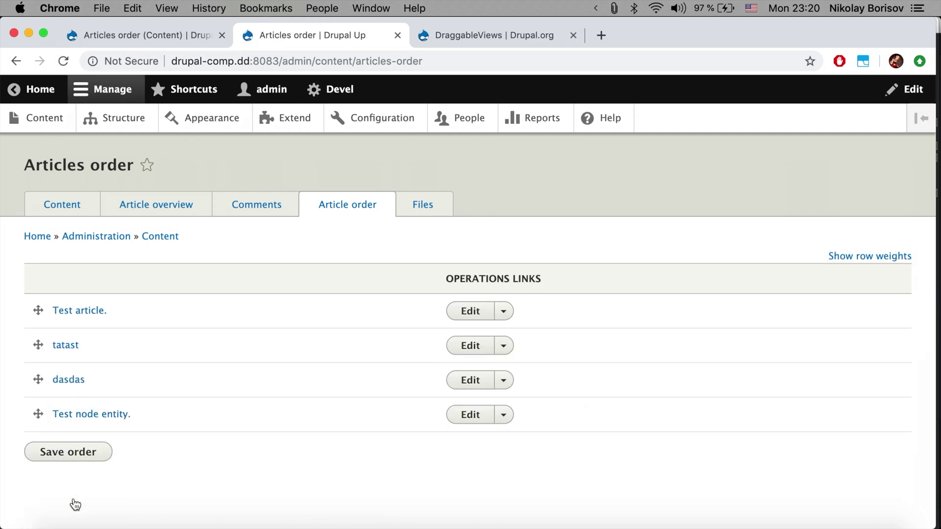
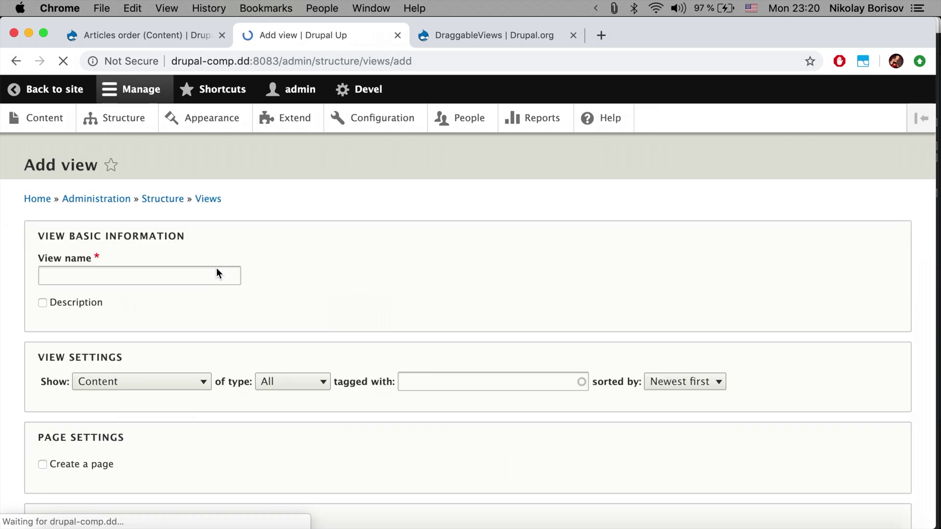
{"action": "left_click", "coordinate": [166, 274]}
{"action": "type", "text": "Ar"}
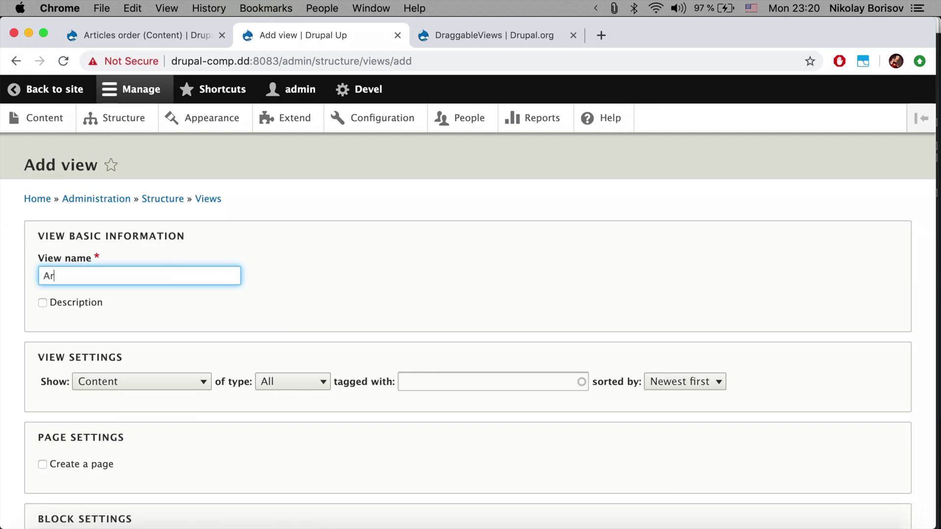
{"action": "type", "text": "u"}
{"action": "key", "text": "BackSpace"}
{"action": "type", "text": "icle"}
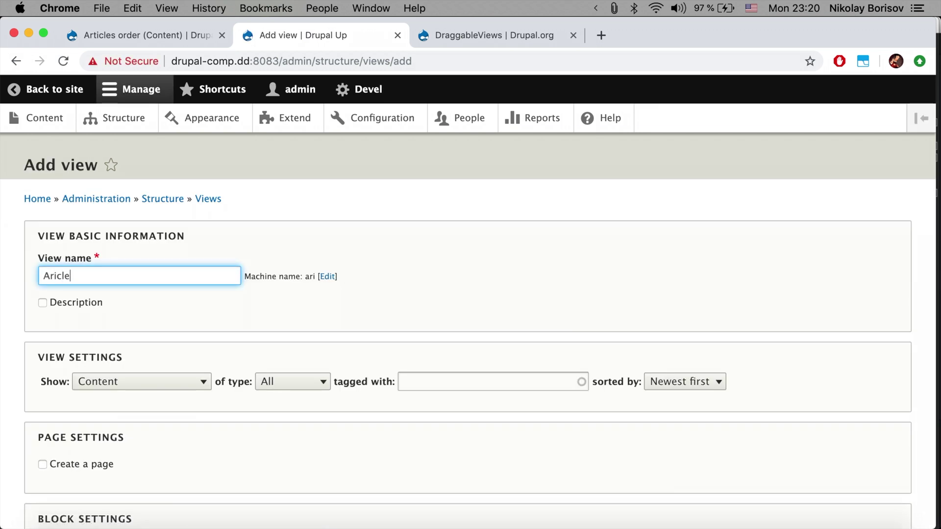
{"action": "type", "text": " Overview"}
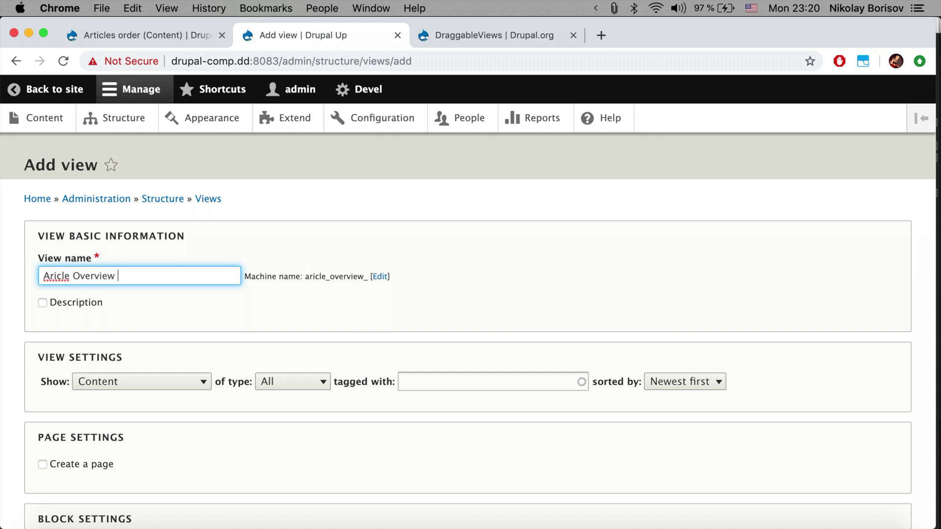
Step: Name the new view "Top Articles" and enable creating a page for it
{"action": "key", "text": "super+a"}
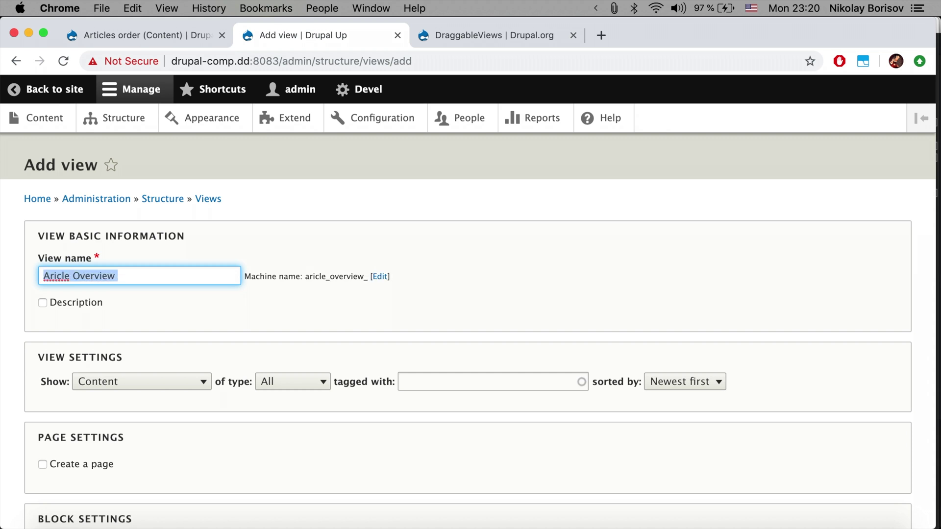
{"action": "type", "text": "Top Articles"}
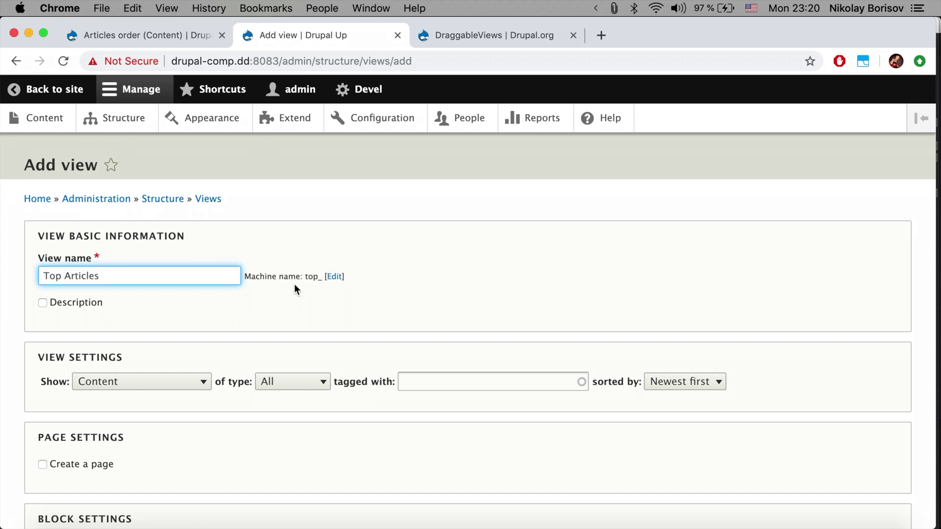
{"action": "scroll", "coordinate": [307, 287], "scroll_direction": "down", "scroll_amount": 3}
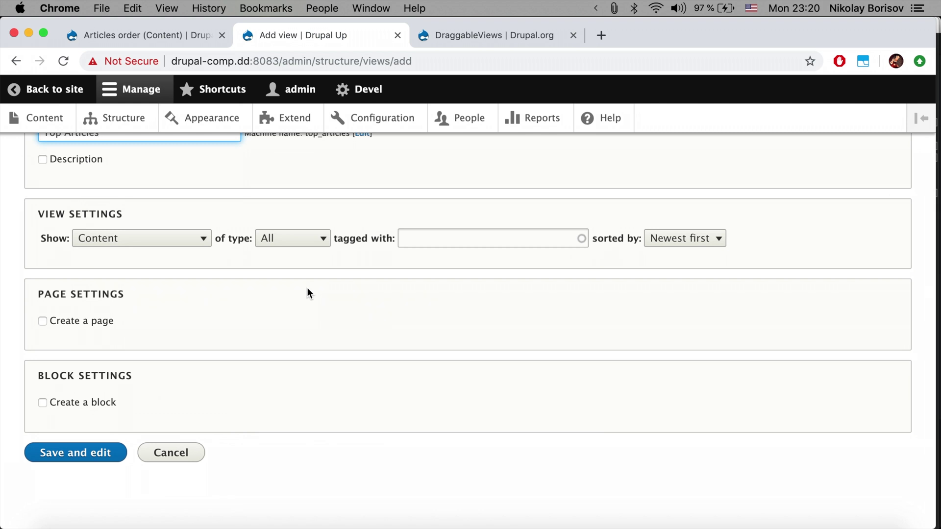
{"action": "left_click", "coordinate": [83, 321]}
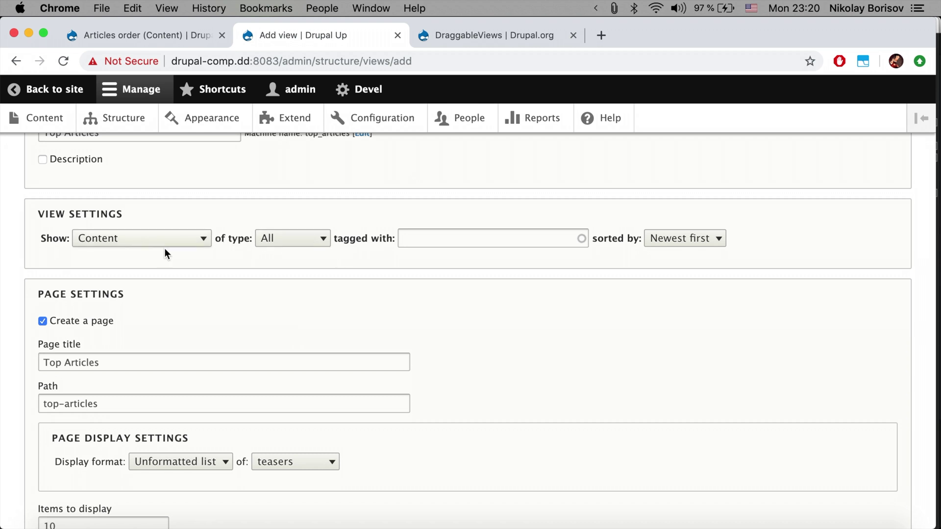
Step: Limit the Top Articles view to content of type Article, turn off its pager, and save it for editing
{"action": "left_click", "coordinate": [308, 238]}
{"action": "left_click", "coordinate": [307, 251]}
{"action": "scroll", "coordinate": [245, 340], "scroll_direction": "down", "scroll_amount": 1}
{"action": "scroll", "coordinate": [243, 337], "scroll_direction": "down", "scroll_amount": 4}
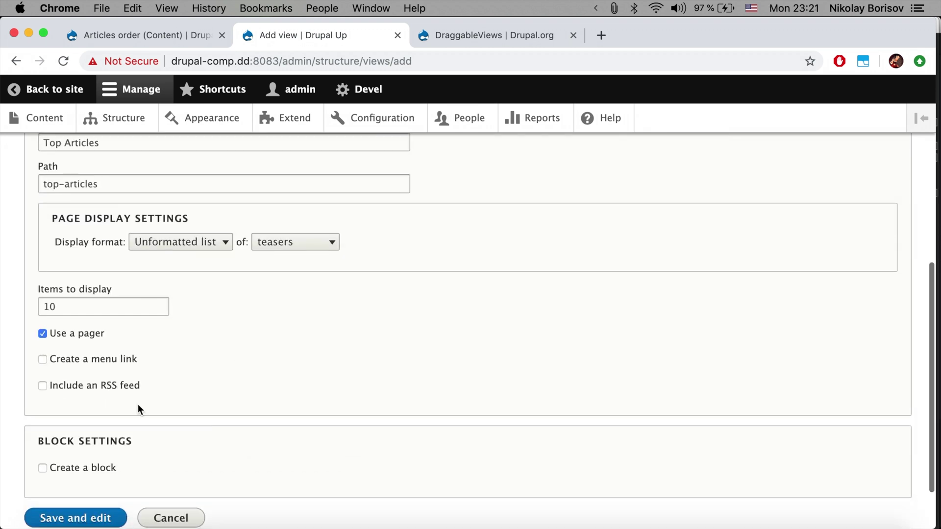
{"action": "left_click", "coordinate": [89, 339]}
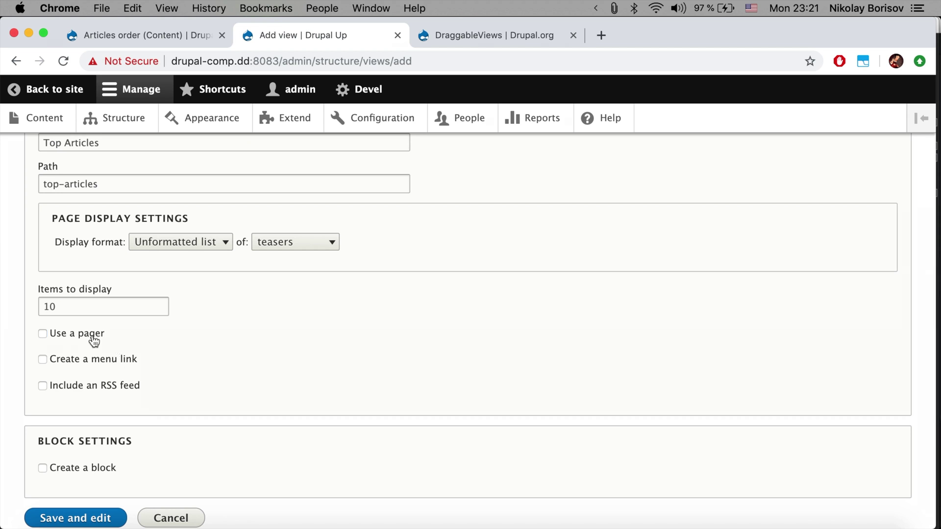
{"action": "scroll", "coordinate": [213, 385], "scroll_direction": "down", "scroll_amount": 2}
{"action": "left_click", "coordinate": [87, 457]}
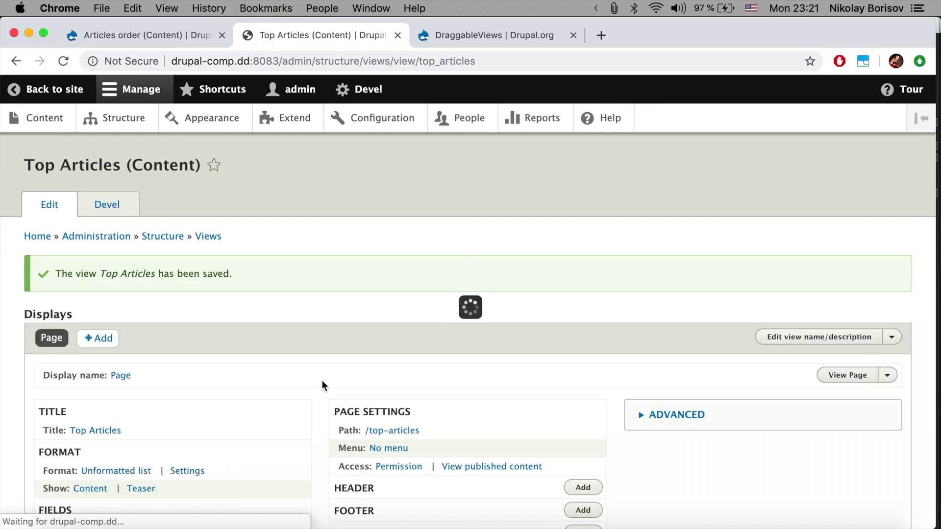
Step: Check the article order in the Top Articles preview and remove the Authored on sort criterion
{"action": "scroll", "coordinate": [217, 374], "scroll_direction": "down", "scroll_amount": 15}
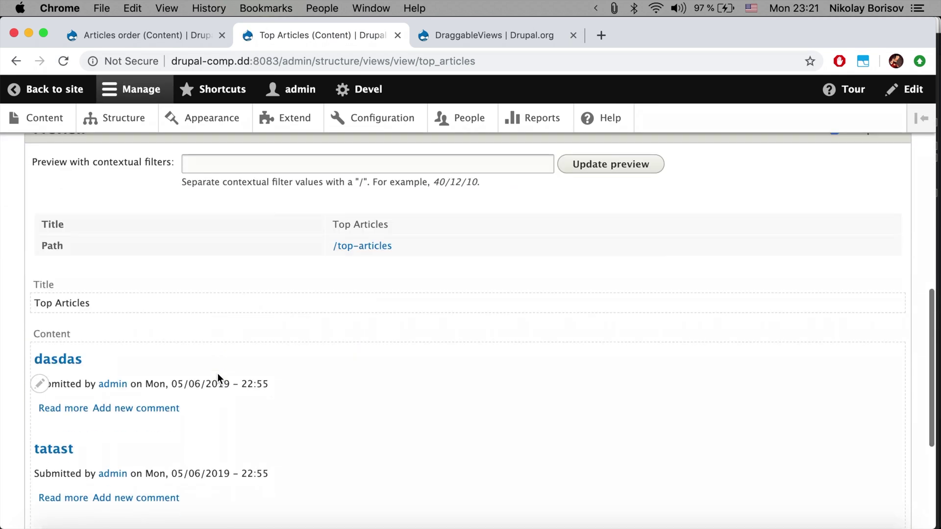
{"action": "scroll", "coordinate": [154, 459], "scroll_direction": "down", "scroll_amount": 2}
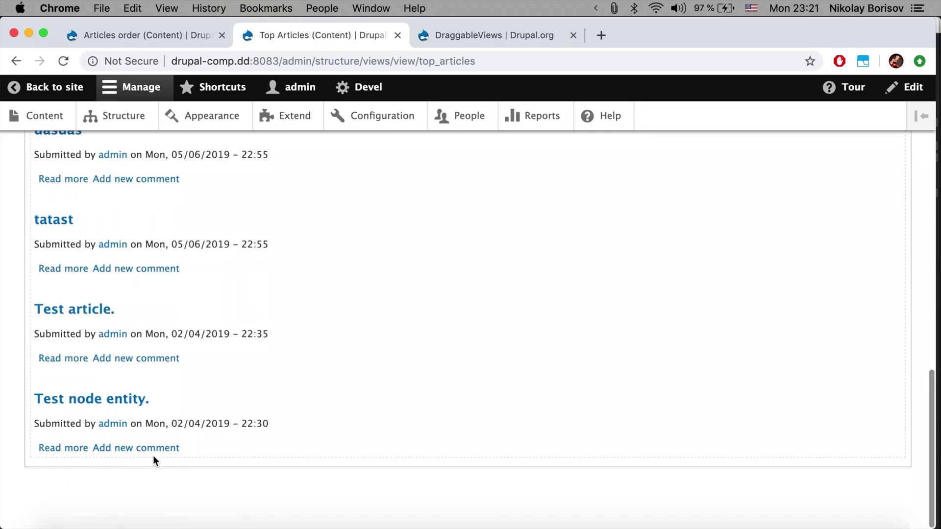
{"action": "scroll", "coordinate": [154, 459], "scroll_direction": "up", "scroll_amount": 8}
{"action": "scroll", "coordinate": [153, 455], "scroll_direction": "up", "scroll_amount": 4}
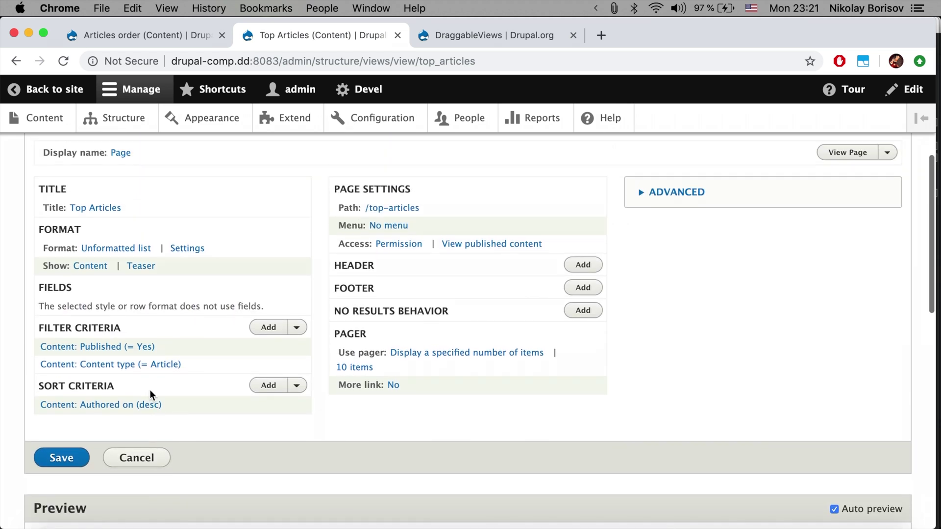
{"action": "left_click", "coordinate": [145, 406]}
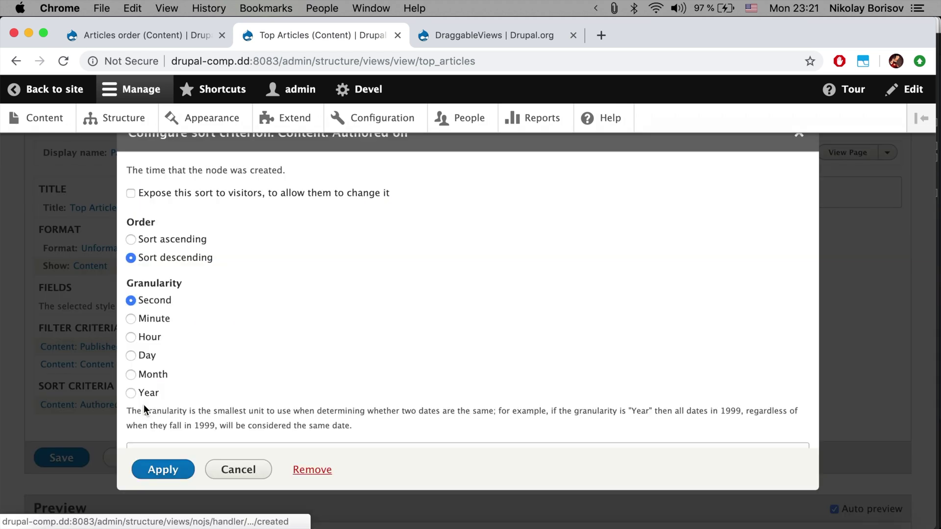
{"action": "left_click", "coordinate": [314, 472]}
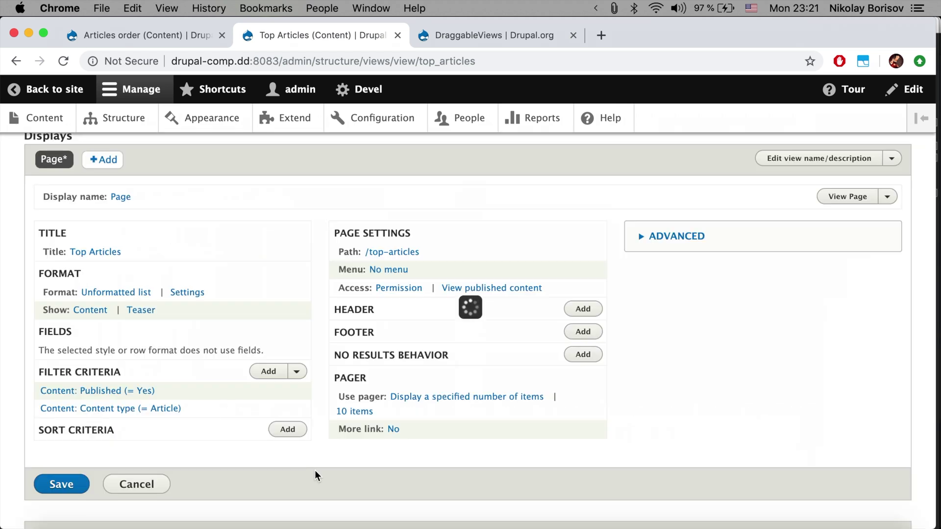
Step: Add DraggableViews Weight as an ascending sort criterion to the Top Articles view and save it
{"action": "left_click", "coordinate": [288, 430]}
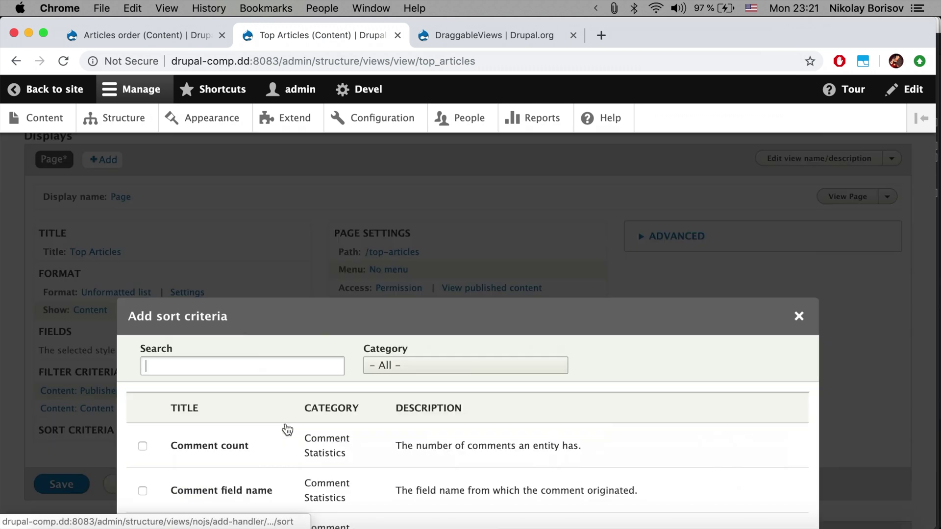
{"action": "type", "text": "dra"}
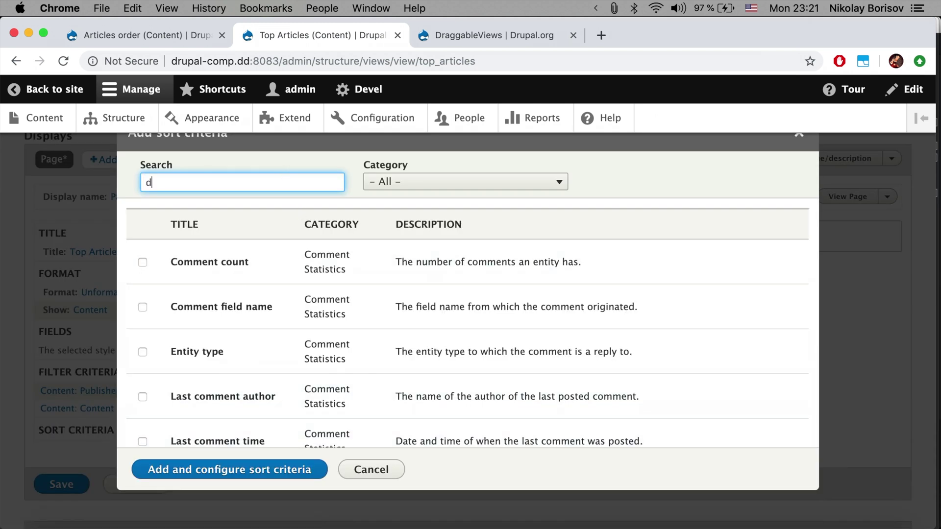
{"action": "left_click", "coordinate": [244, 261]}
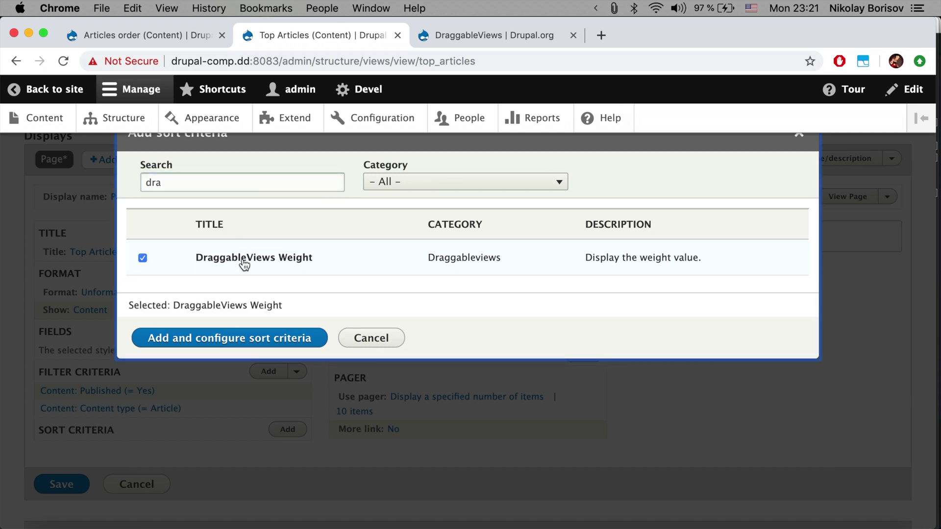
{"action": "left_click", "coordinate": [249, 345]}
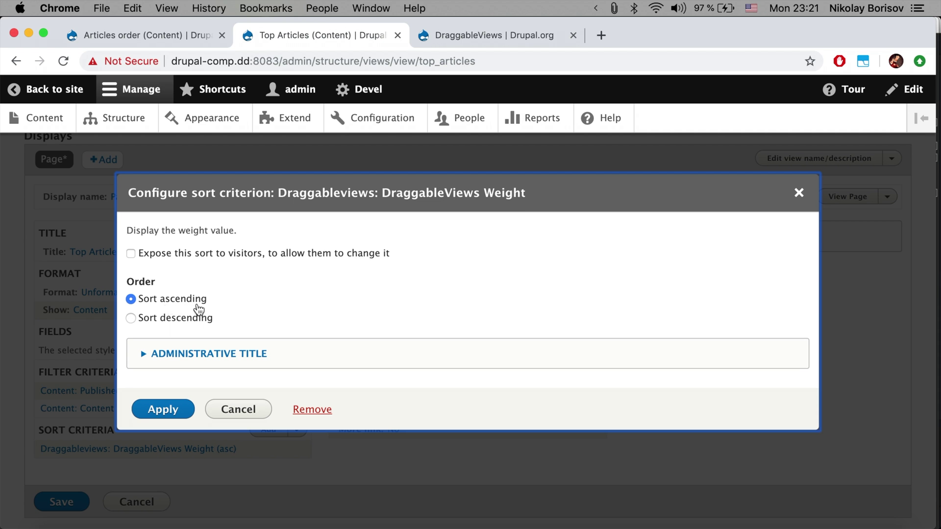
{"action": "left_click", "coordinate": [161, 410]}
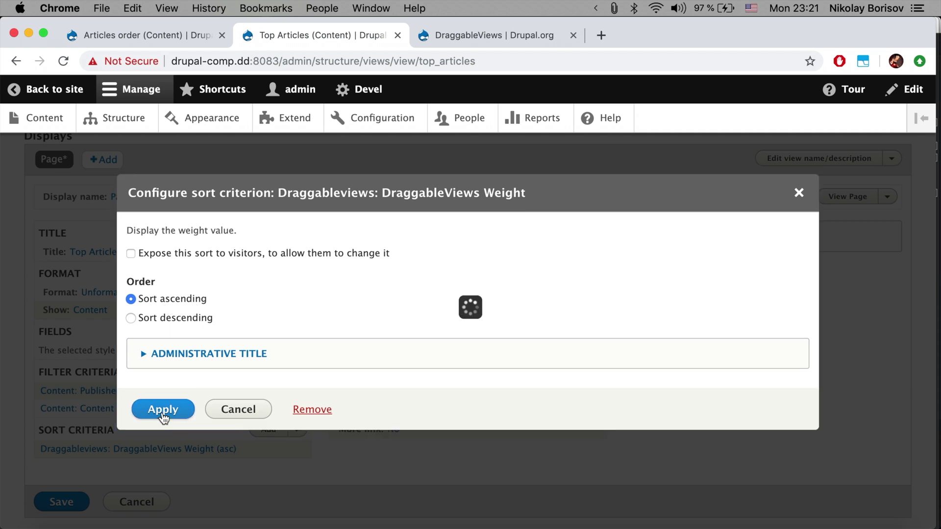
{"action": "left_click", "coordinate": [60, 503]}
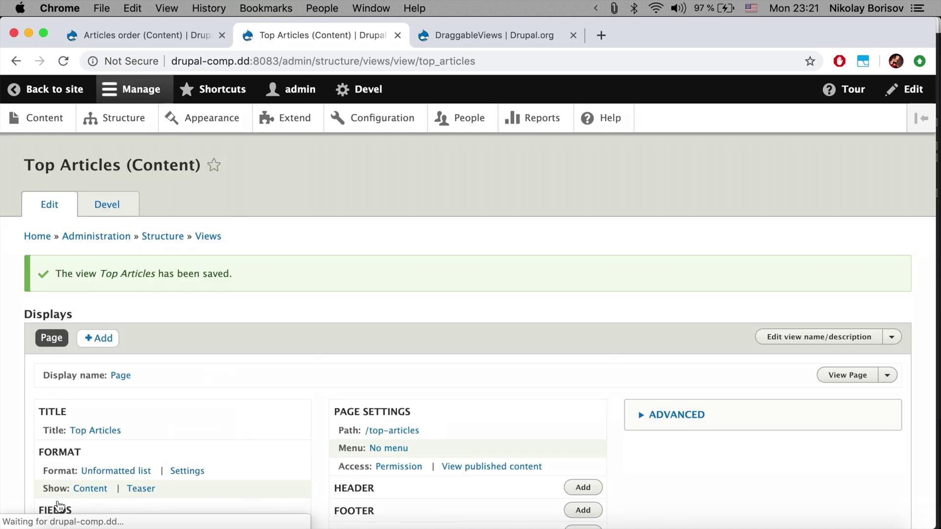
Step: Open the public Top Articles page and check the order in which the articles are listed
{"action": "scroll", "coordinate": [531, 382], "scroll_direction": "down", "scroll_amount": 4}
{"action": "scroll", "coordinate": [686, 358], "scroll_direction": "up", "scroll_amount": 2}
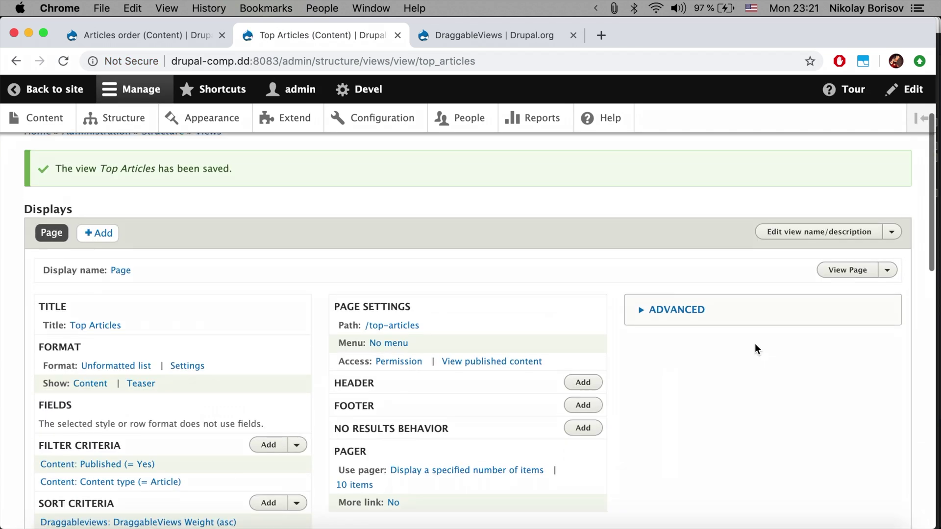
{"action": "left_click", "coordinate": [841, 280]}
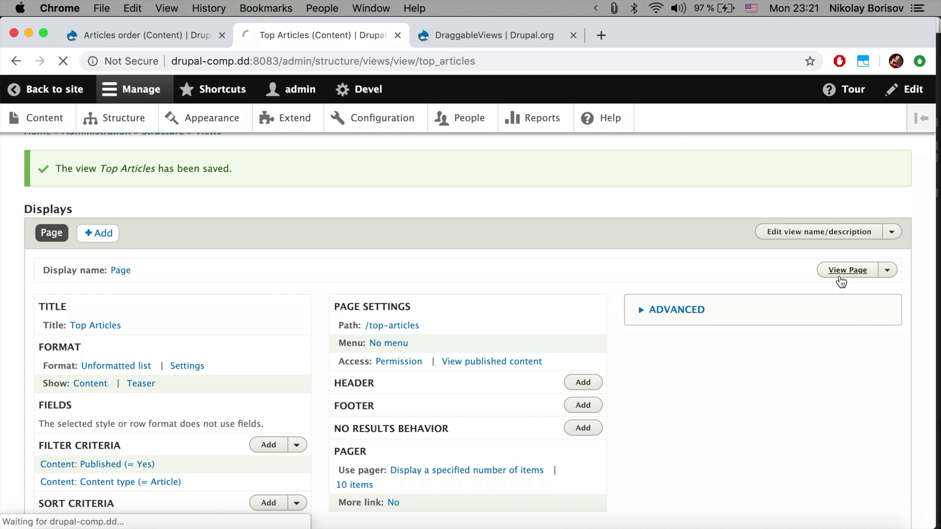
{"action": "scroll", "coordinate": [460, 277], "scroll_direction": "down", "scroll_amount": 4}
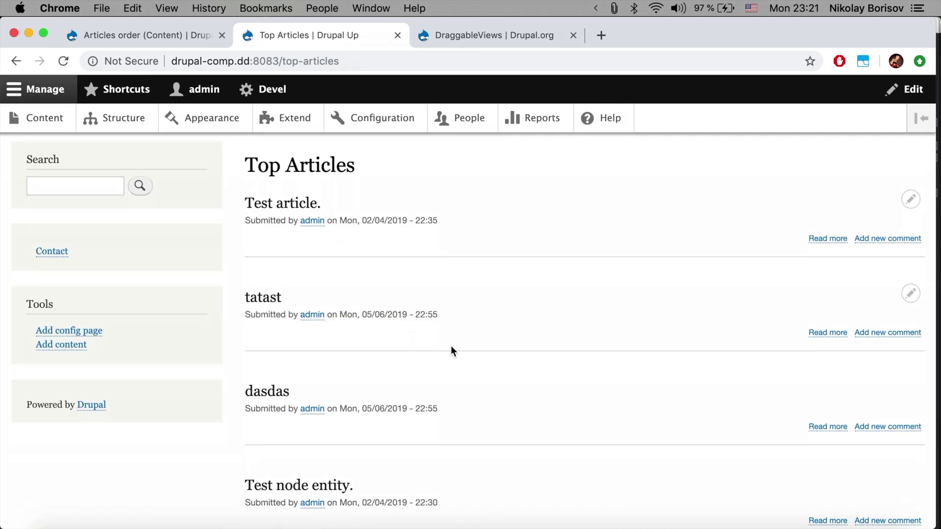
{"action": "scroll", "coordinate": [451, 346], "scroll_direction": "down", "scroll_amount": 2}
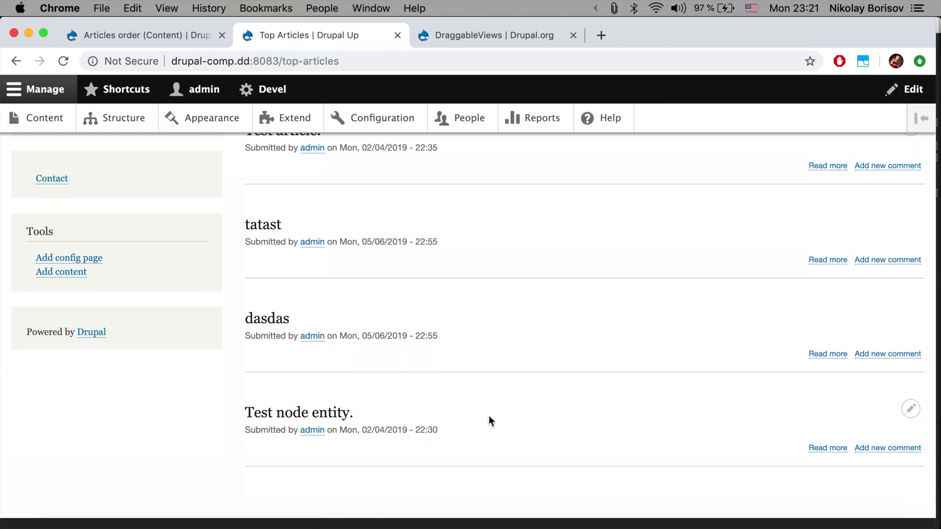
Step: On the Article order page, move "Test node entity." to the top and "tatast" above "Test article.", and save the order
{"action": "left_click", "coordinate": [158, 34]}
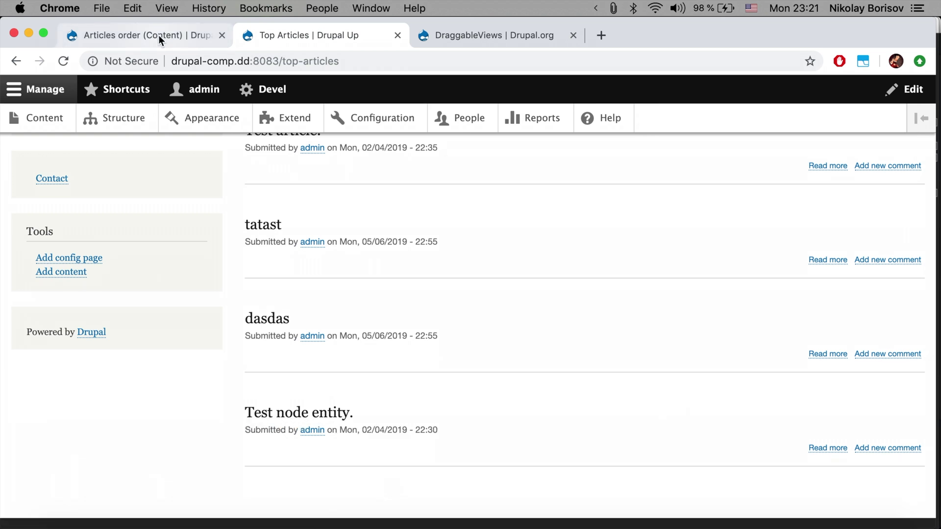
{"action": "left_click", "coordinate": [43, 118]}
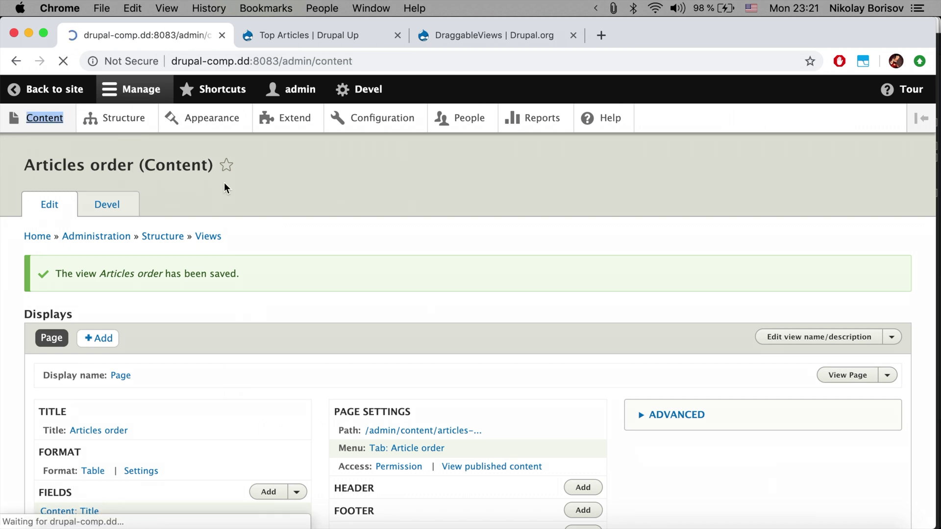
{"action": "left_click", "coordinate": [324, 210]}
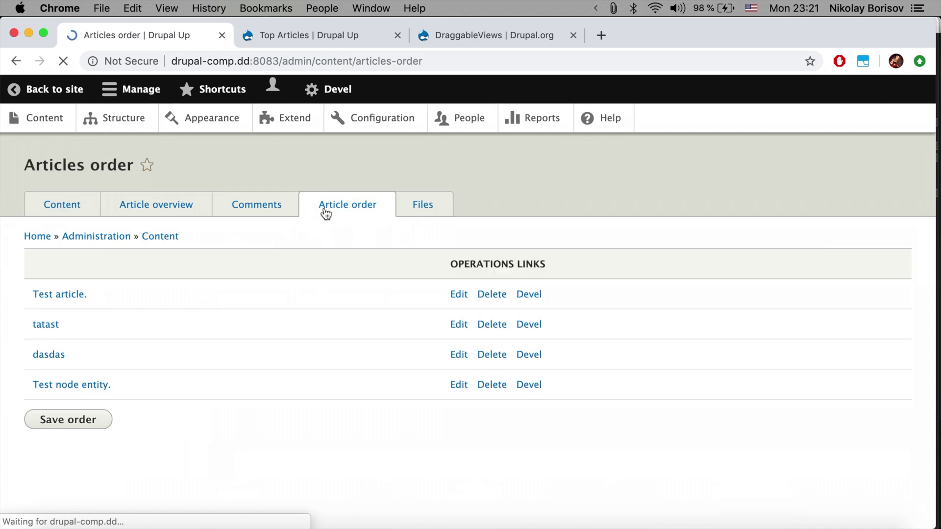
{"action": "left_click_drag", "start_coordinate": [38, 414], "coordinate": [50, 326]}
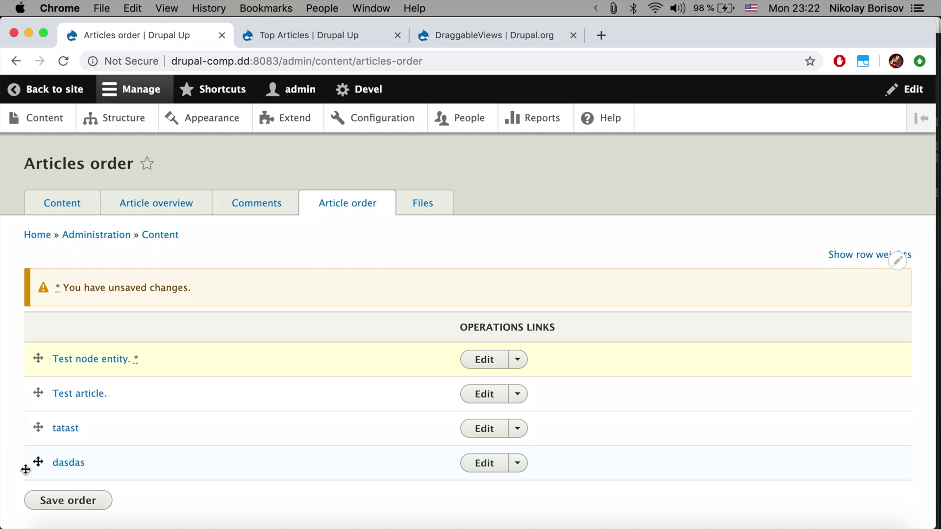
{"action": "mouse_move", "coordinate": [38, 429]}
{"action": "left_mouse_down"}
{"action": "mouse_move", "coordinate": [34, 395]}
{"action": "mouse_move", "coordinate": [39, 411]}
{"action": "left_mouse_up"}
{"action": "left_click", "coordinate": [93, 501]}
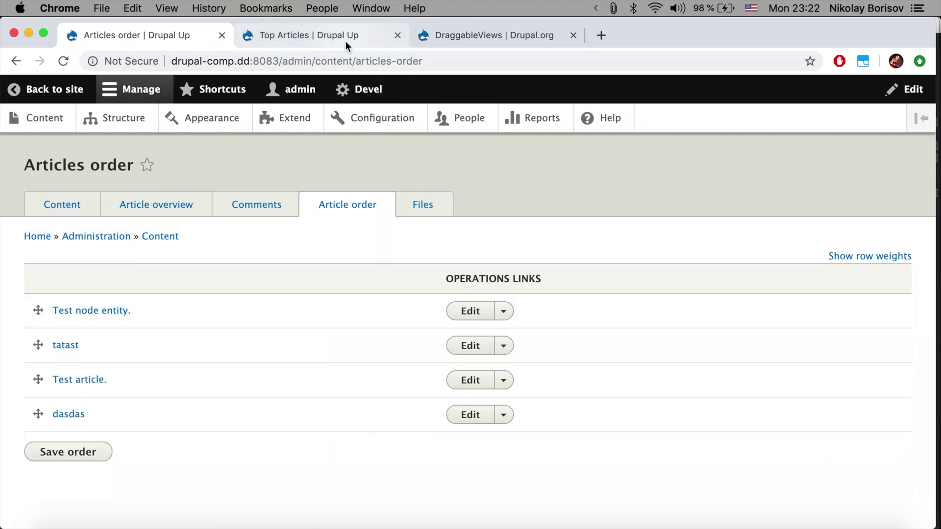
Step: Return to the Top Articles page and reload it to check the rearranged articles
{"action": "left_click", "coordinate": [338, 39]}
{"action": "left_click", "coordinate": [63, 60]}
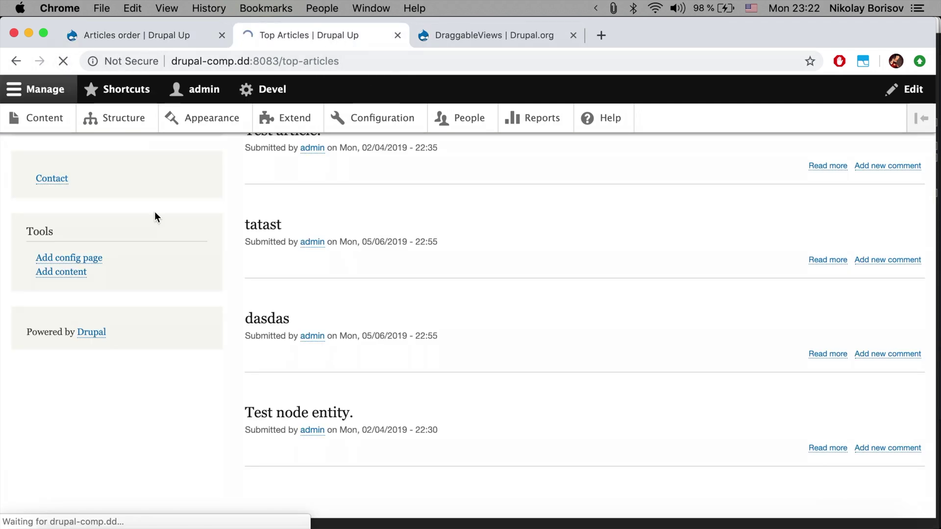